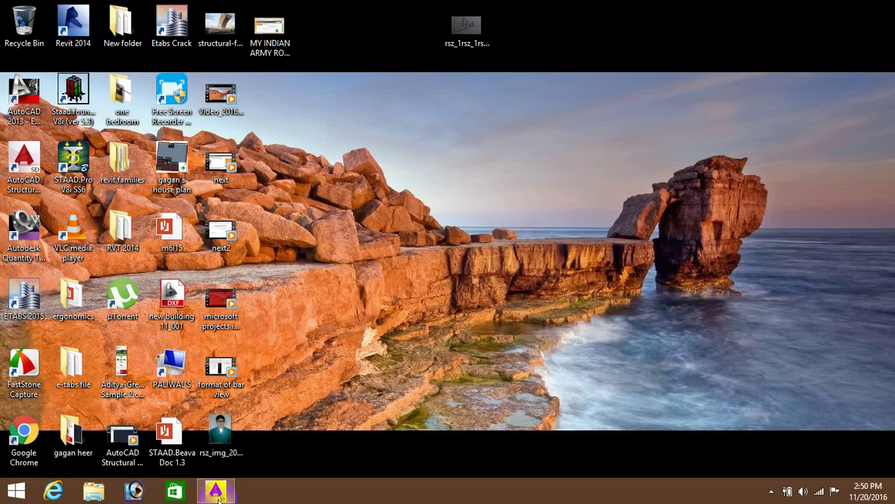
Restore the AutoCAD Structural Detailing 2015 window from the taskbar.
click(216, 490)
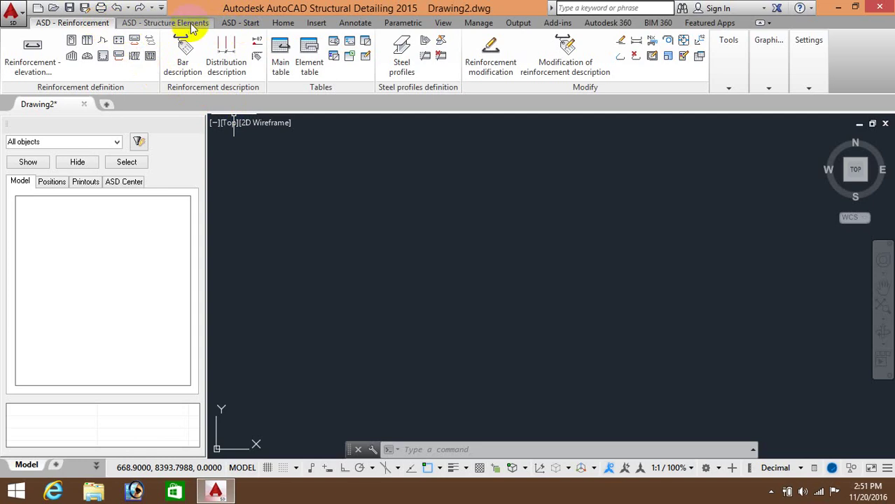
Switch to the ASD - Structure Elements tab and browse the New > Drawing menu without creating anything.
click(137, 26)
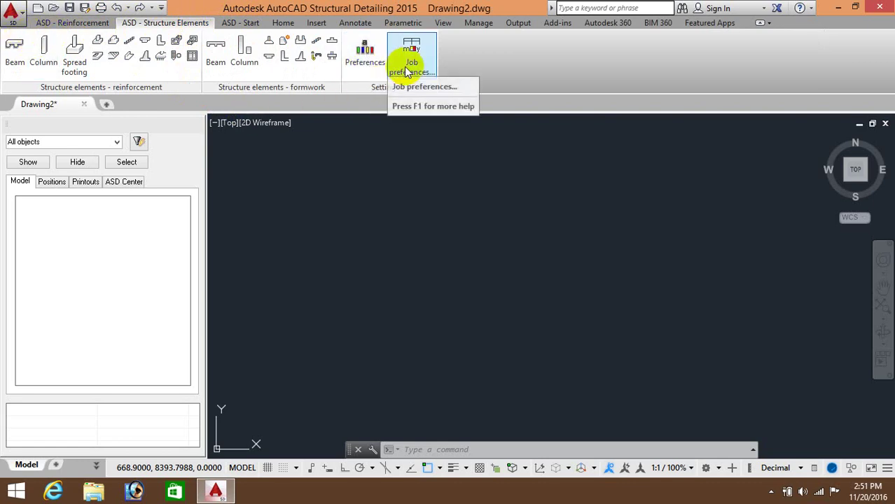
click(14, 15)
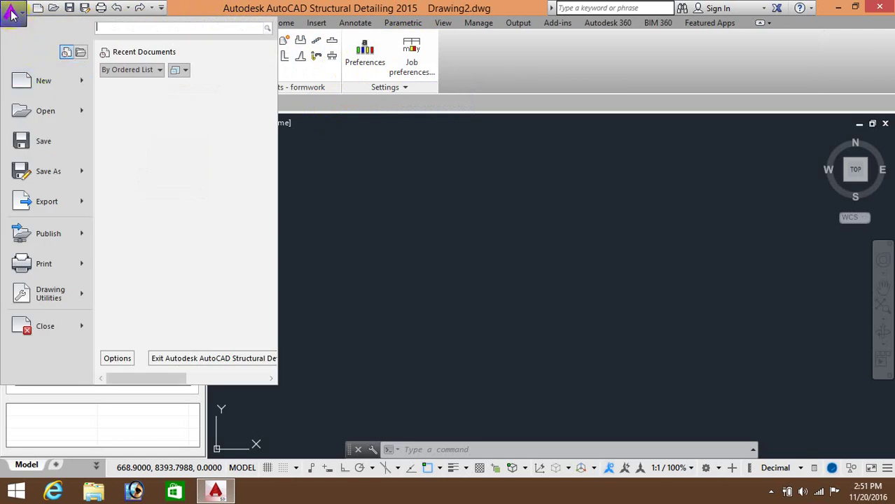
click(80, 80)
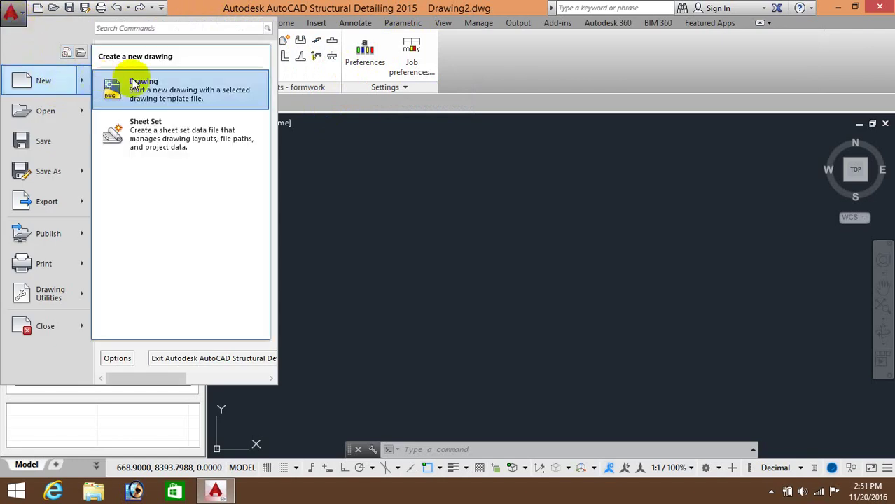
click(340, 150)
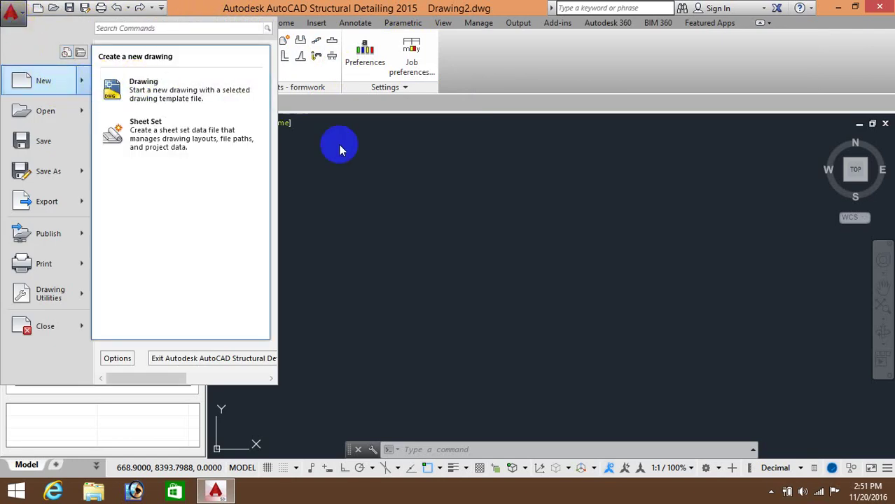
click(442, 159)
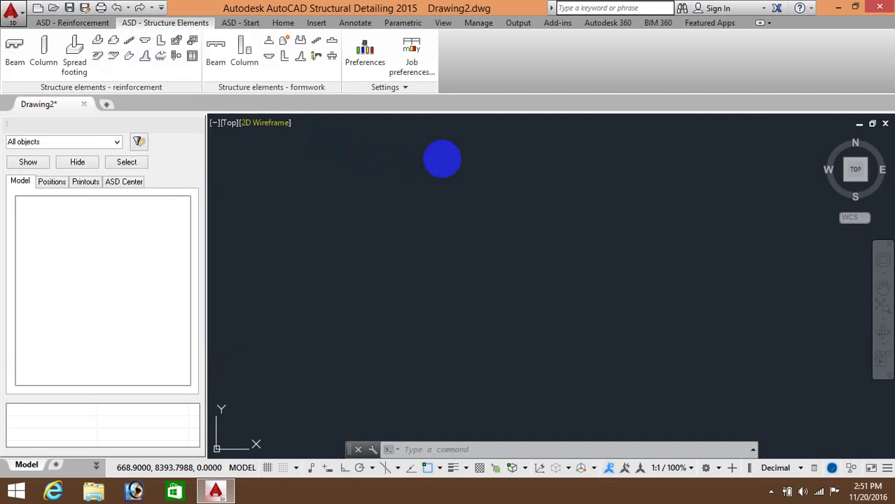
click(377, 202)
click(310, 246)
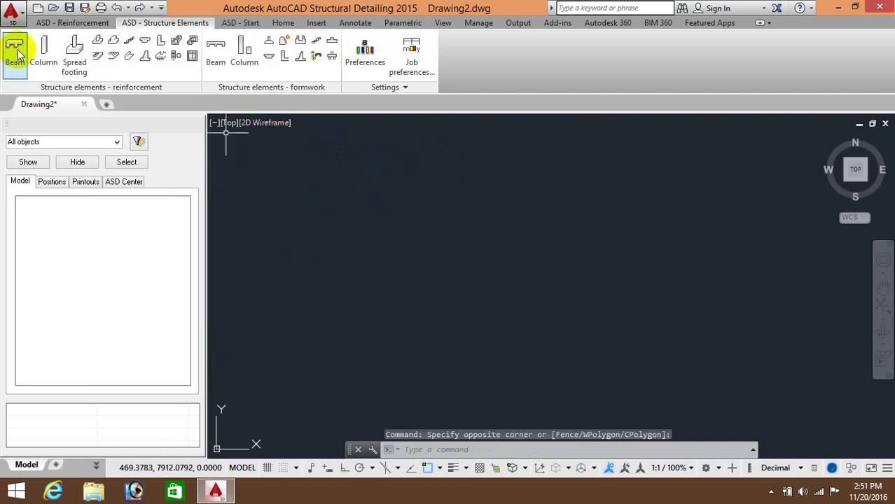
Launch the Beam reinforcement tool to get the Reinforcement of beams dialog with default 0.23 × 0.30 m geometry.
click(17, 53)
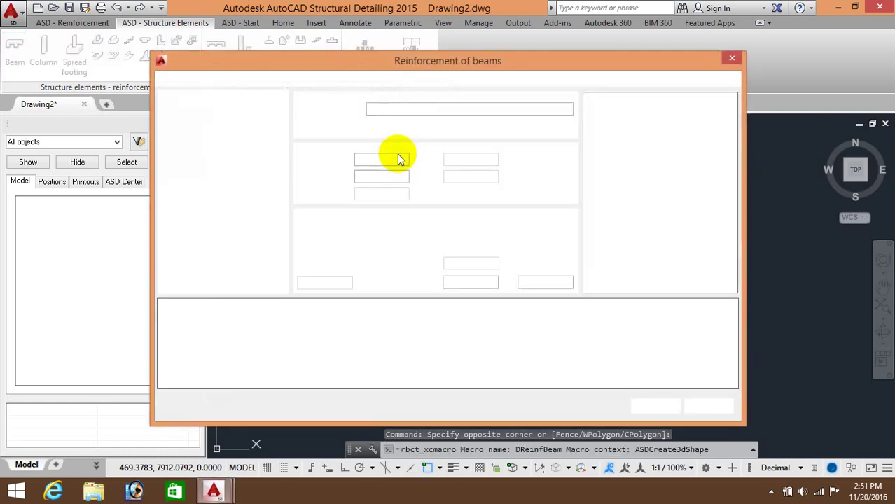
click(398, 159)
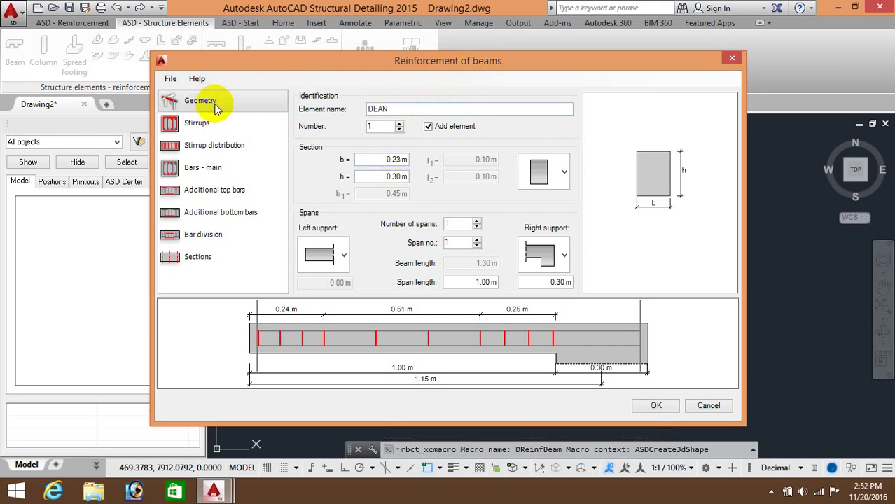
Name the beam element 'beam 1'.
double_click(403, 108)
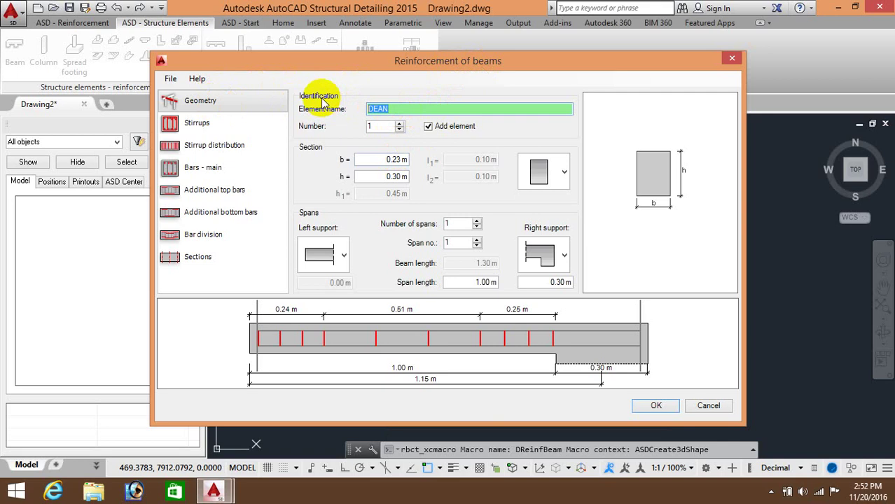
text(beam )
text(1)
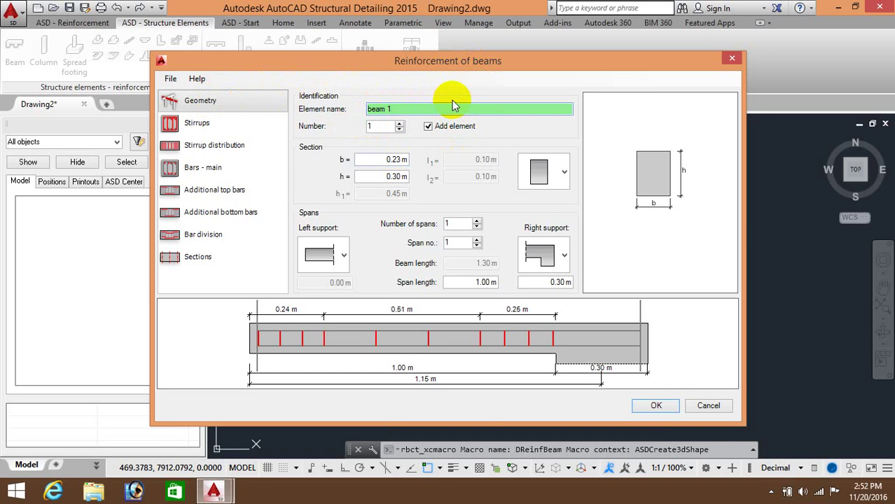
click(453, 105)
click(452, 105)
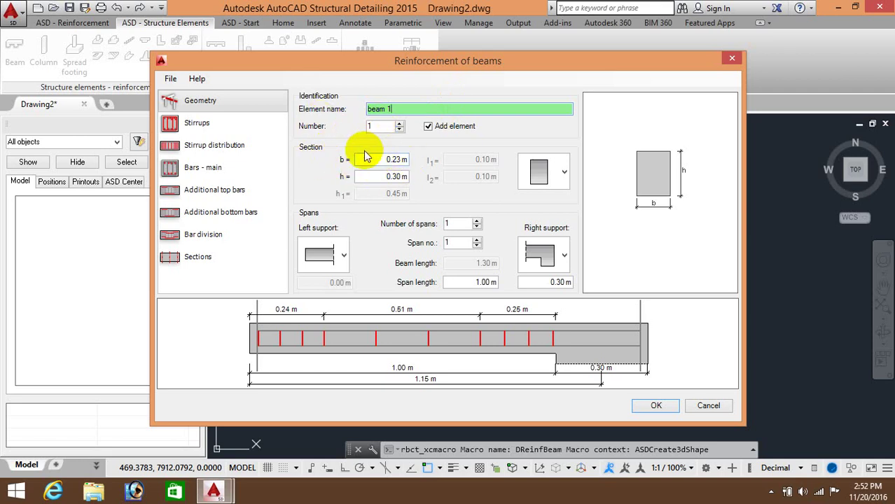
Set the beam section width b to 0.23 m.
double_click(408, 160)
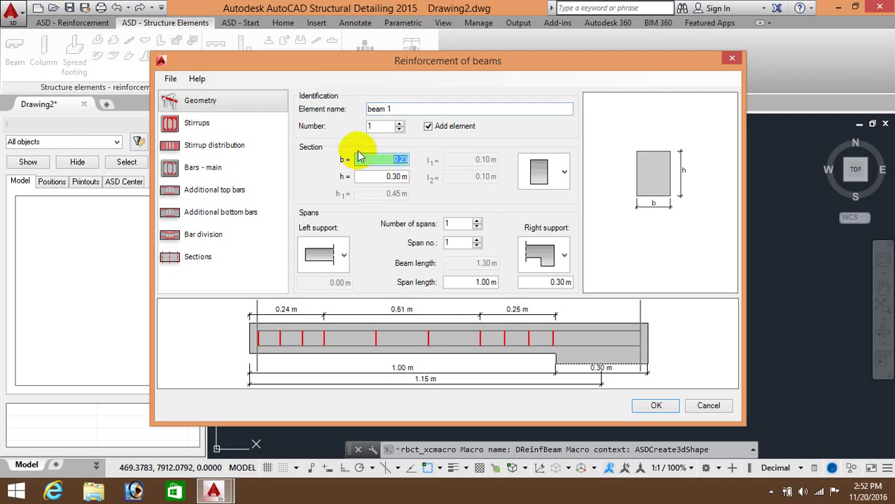
text(3)
key(BackSpace)
key(BackSpace)
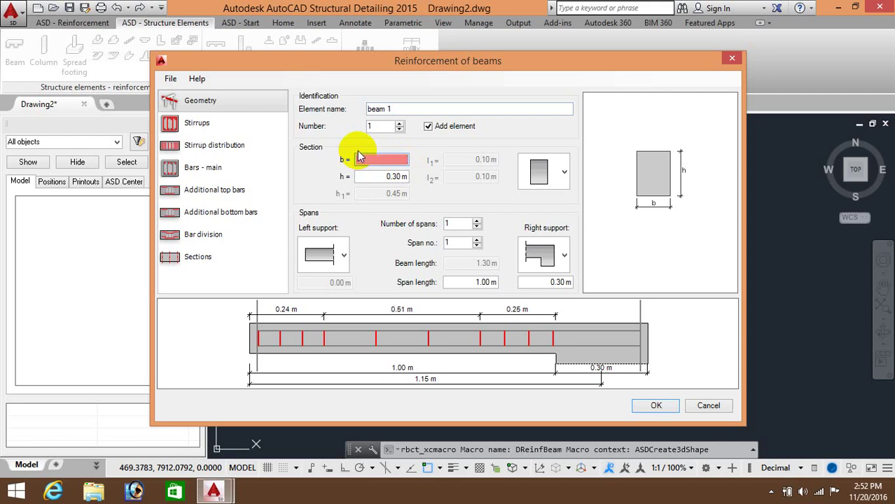
text(.230)
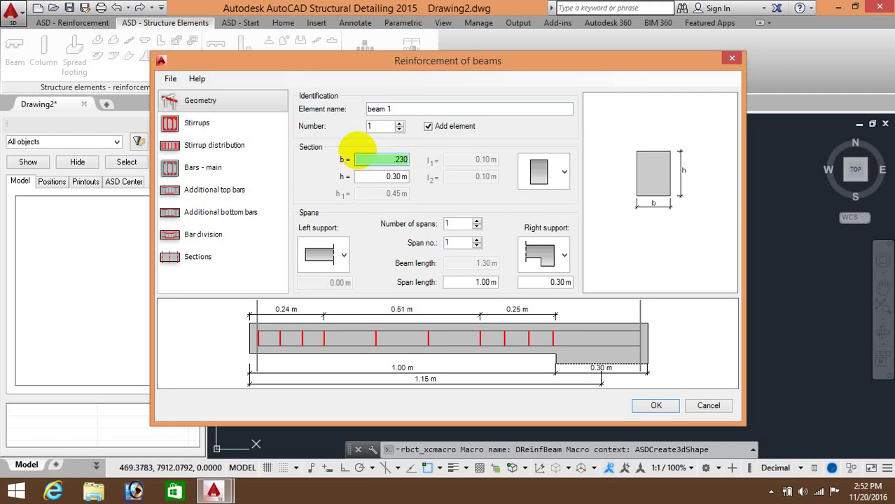
click(381, 177)
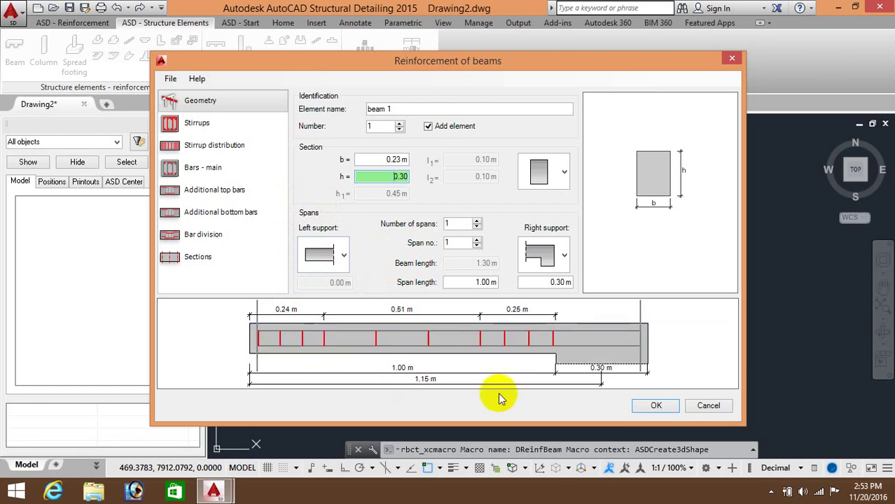
Pick a different left support type and set the span length to 3.00 m.
click(344, 256)
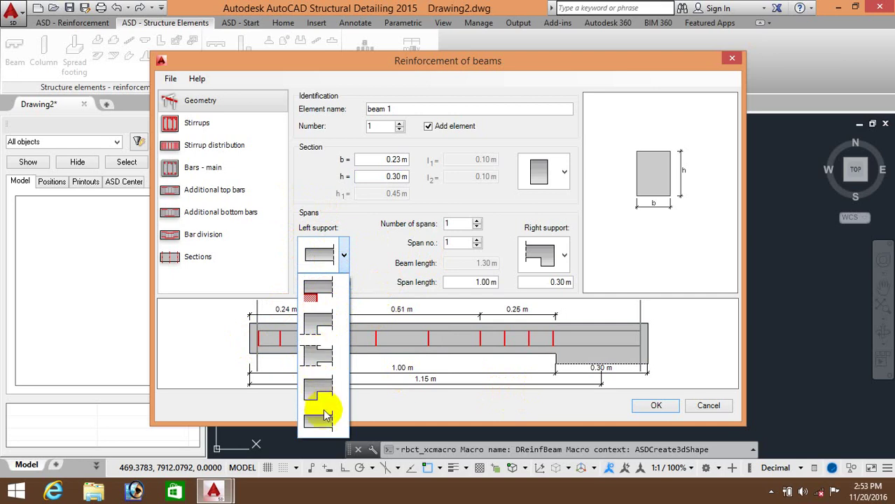
click(325, 323)
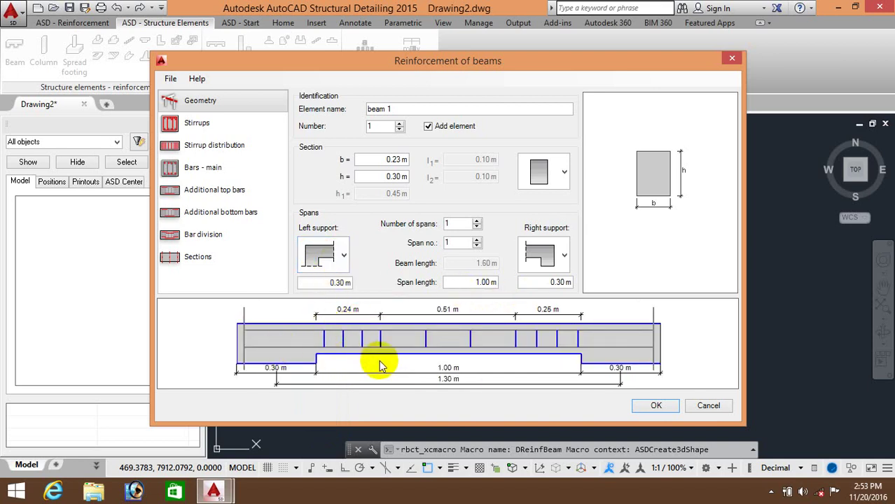
click(498, 288)
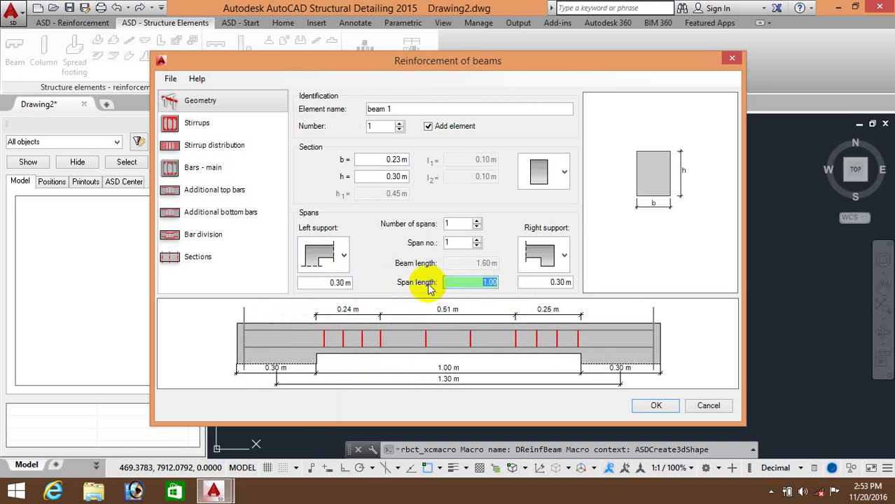
text(3)
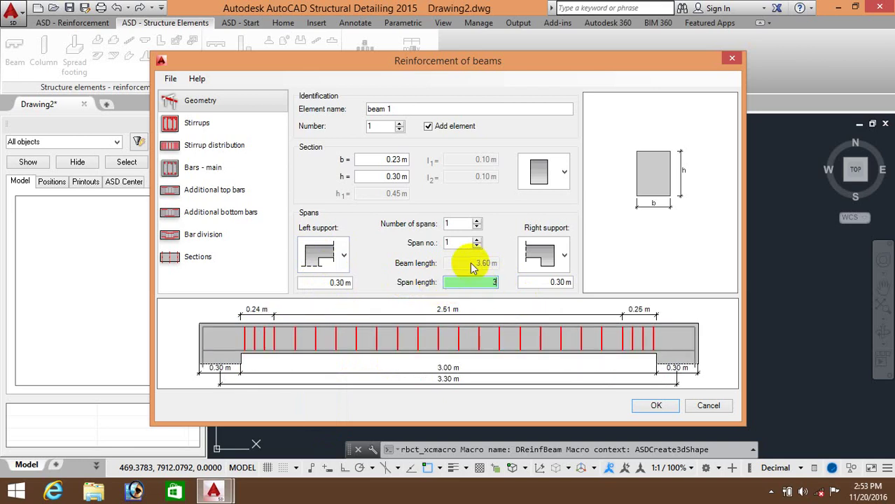
click(464, 242)
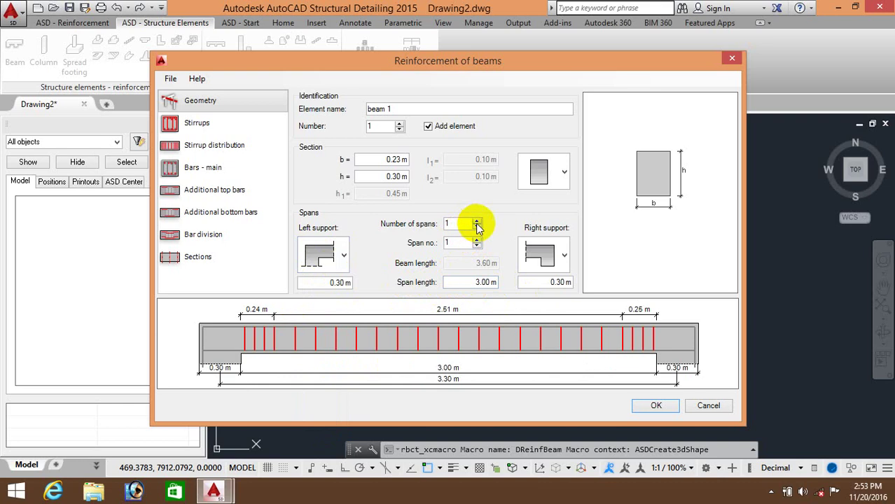
Step the number of spans up to 4 and back down to a single span.
click(477, 221)
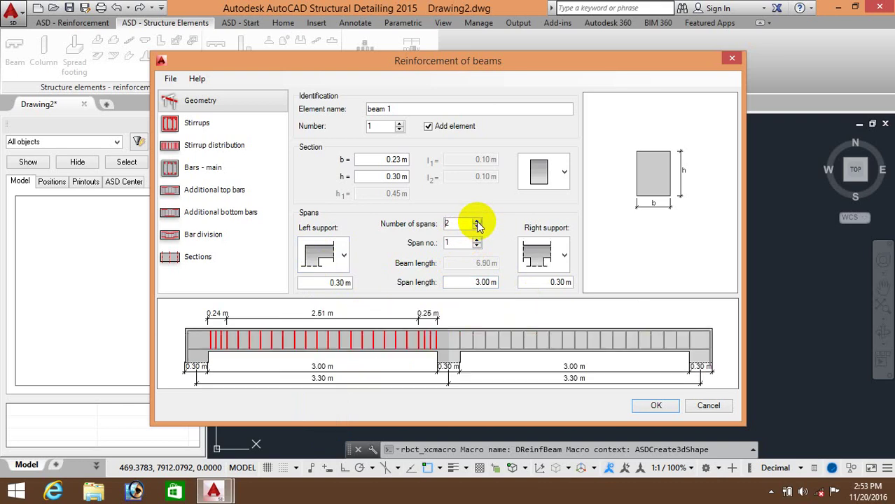
click(477, 222)
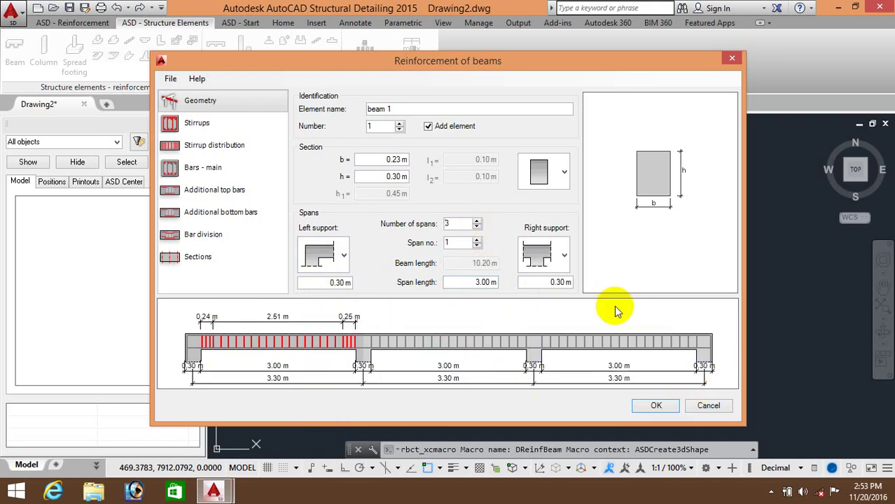
click(477, 221)
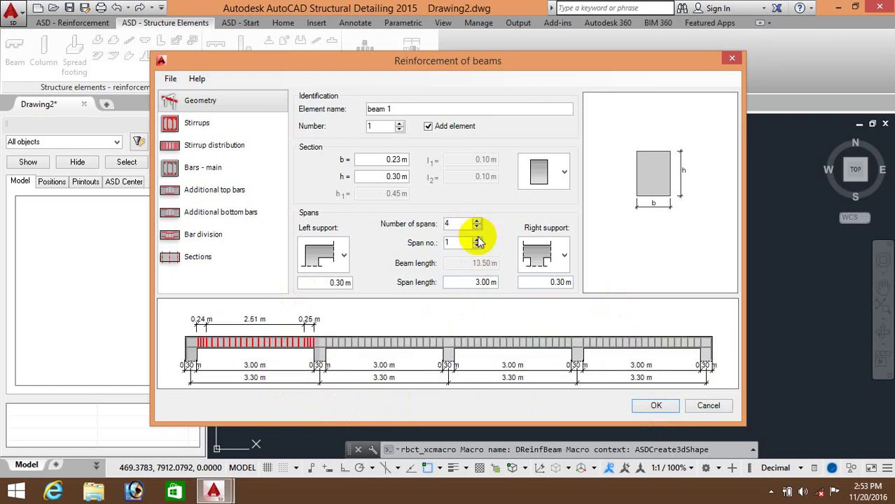
click(476, 229)
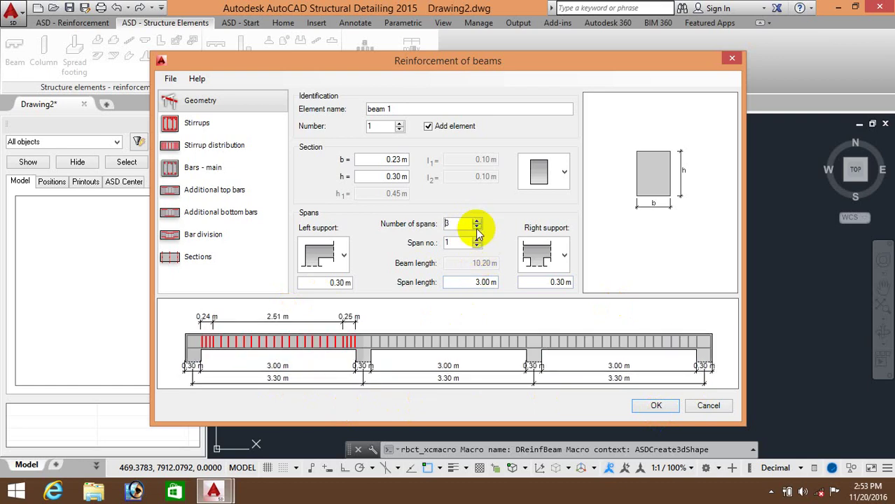
click(477, 229)
click(477, 229)
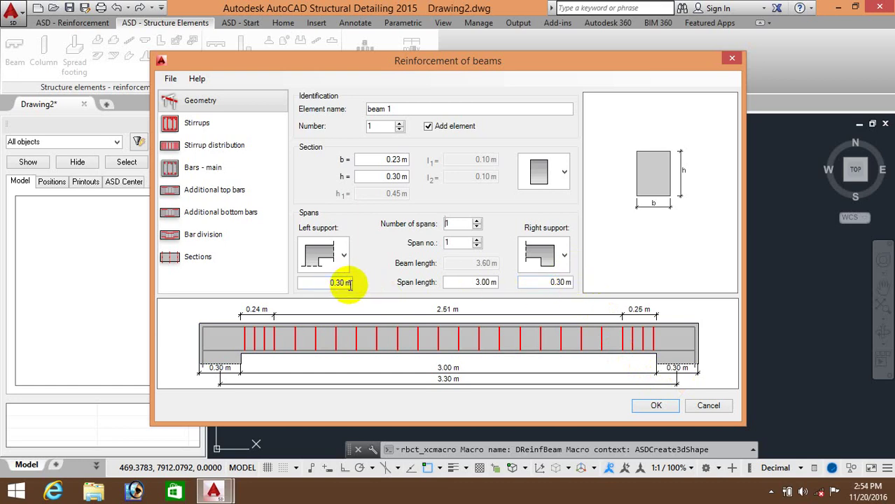
Change the left support length from 0.23 to 0.30 m, matching the right support.
click(350, 283)
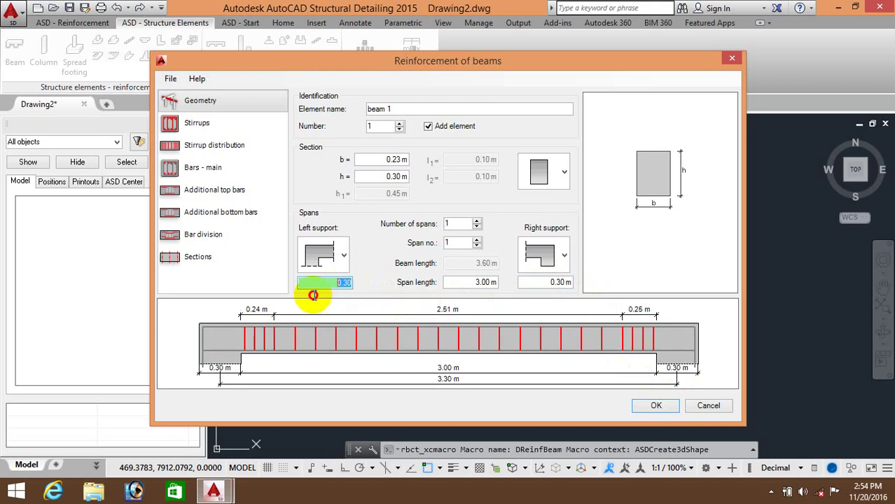
key(BackSpace)
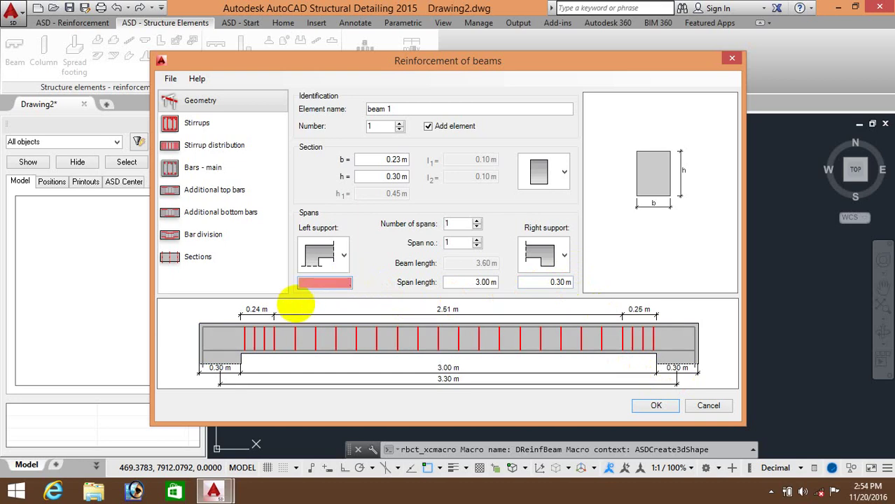
text(.23)
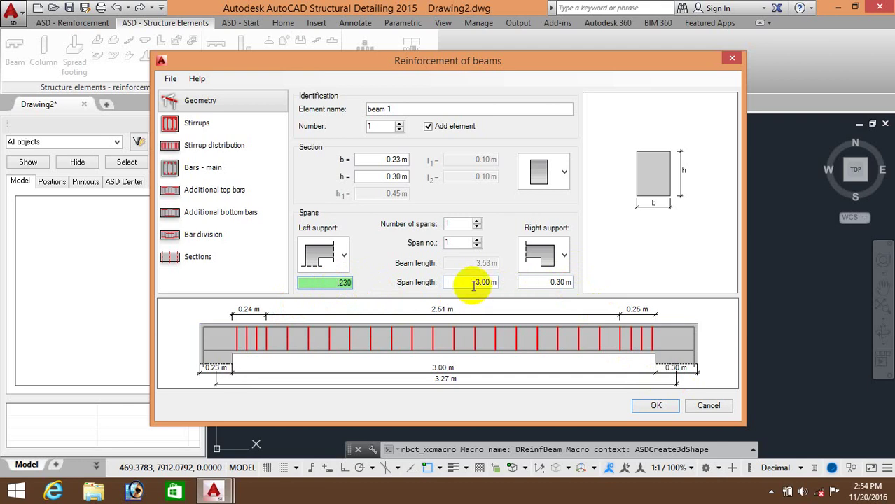
click(463, 283)
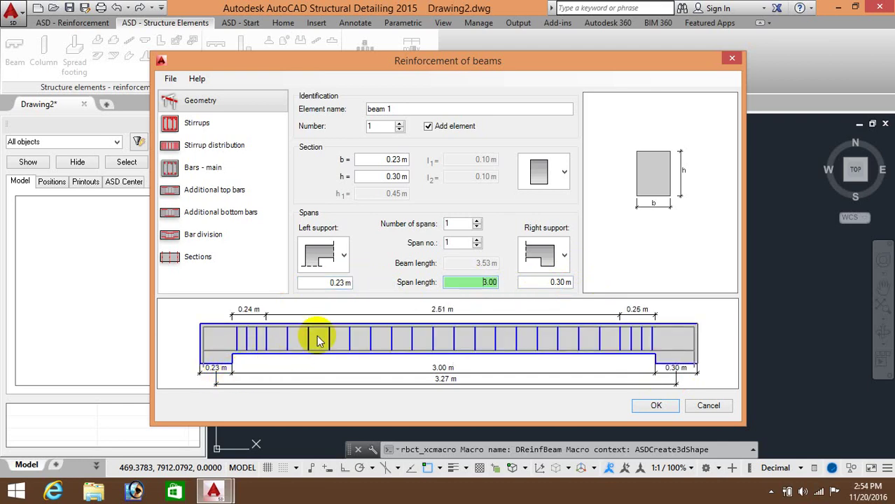
click(344, 283)
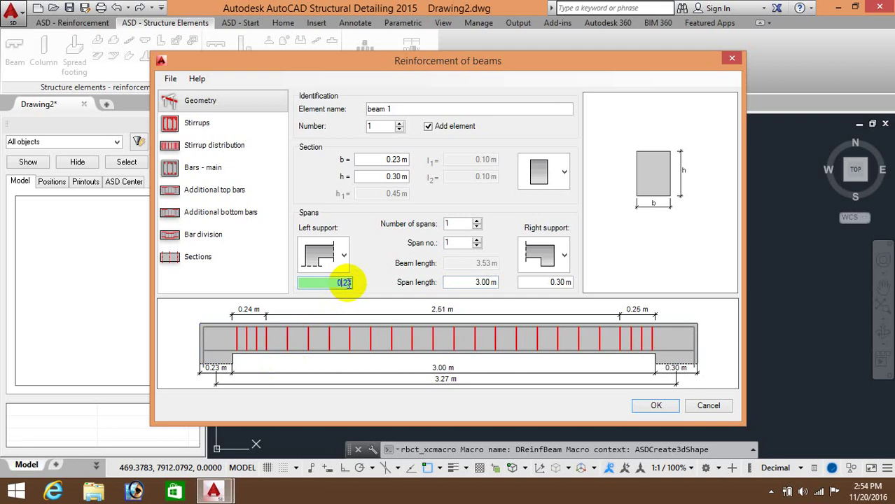
drag(351, 283, 278, 279)
text(.)
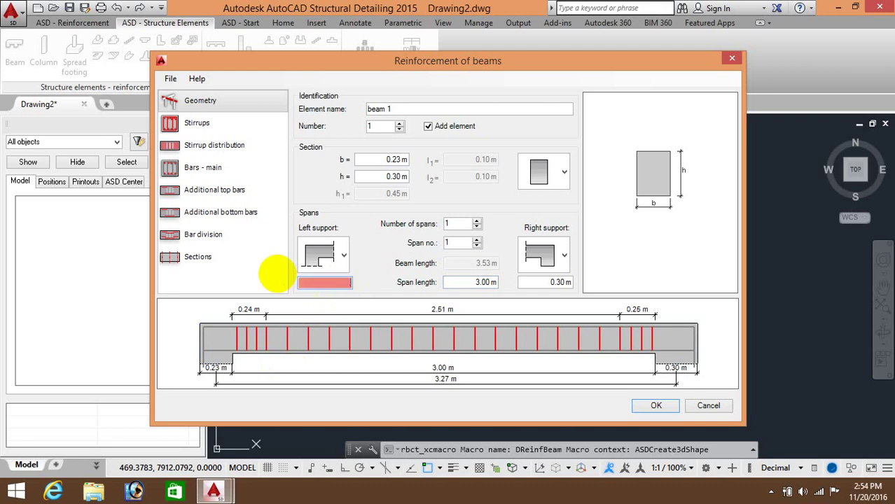
text(3)
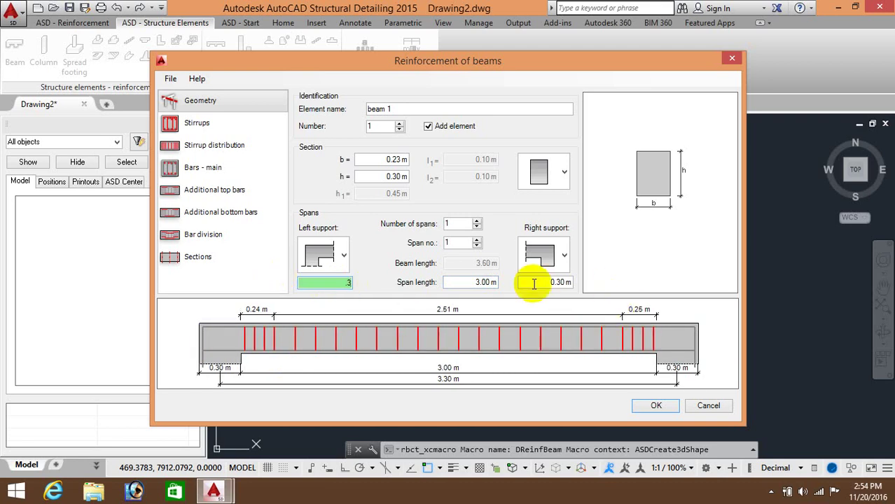
click(544, 282)
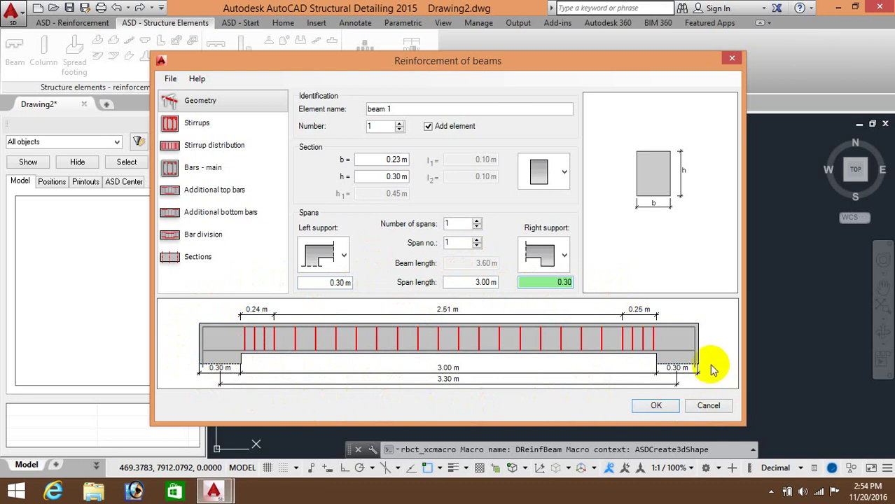
On the Stirrups page, choose the first stirrup shape.
click(214, 127)
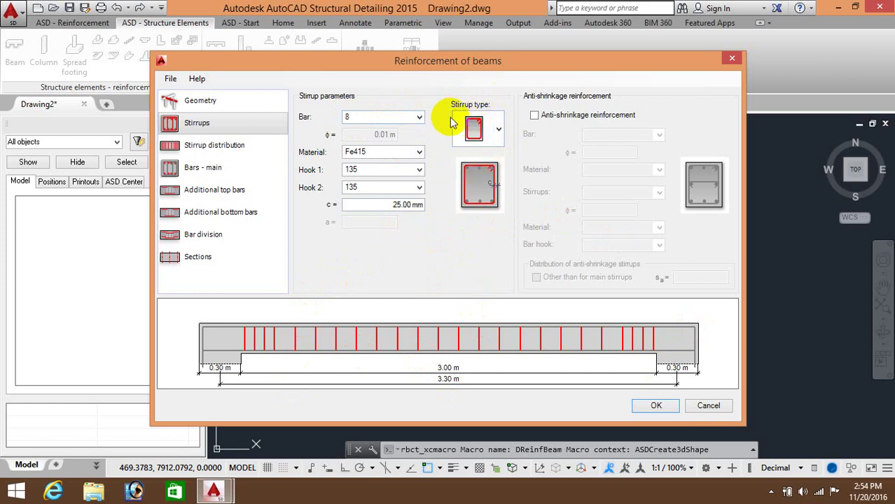
click(499, 130)
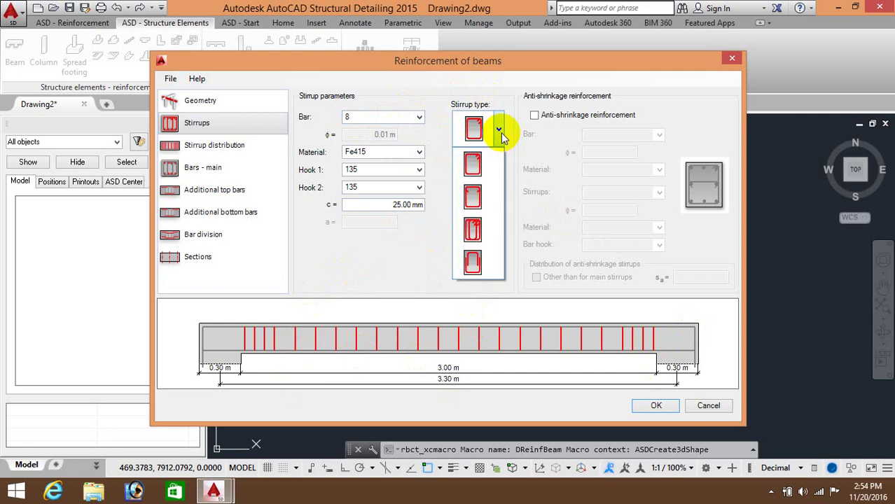
click(501, 132)
click(501, 132)
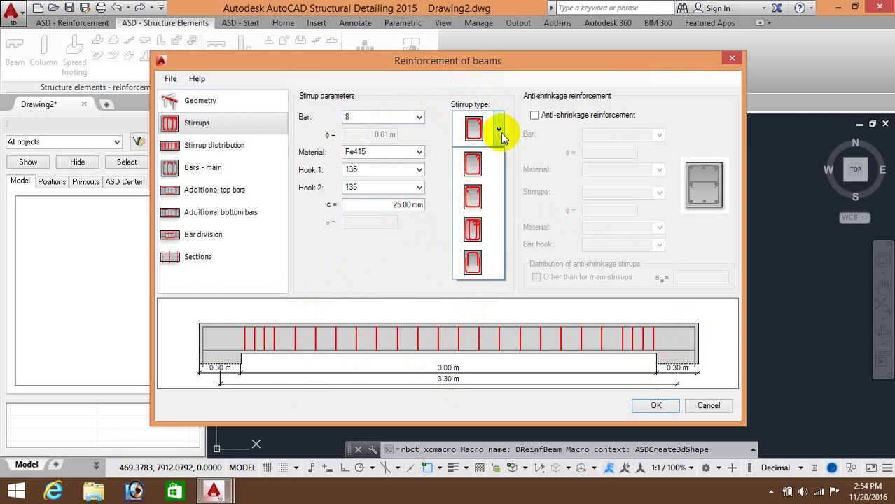
click(489, 172)
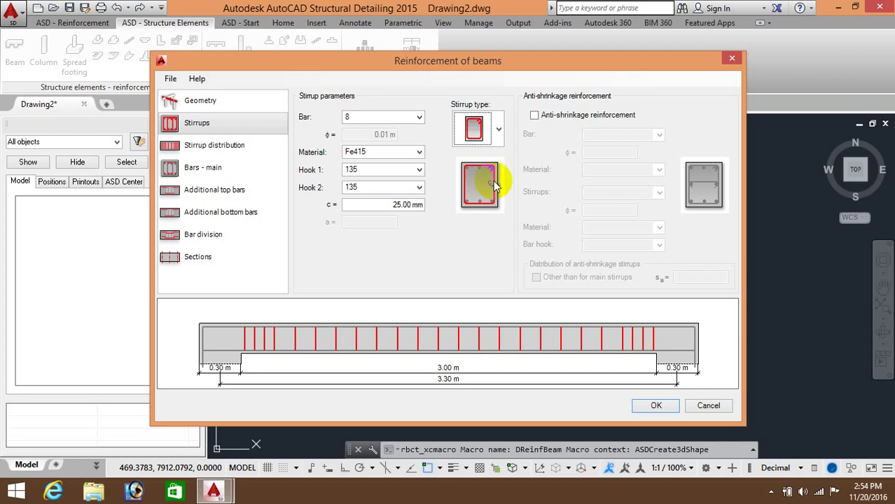
click(490, 126)
click(474, 169)
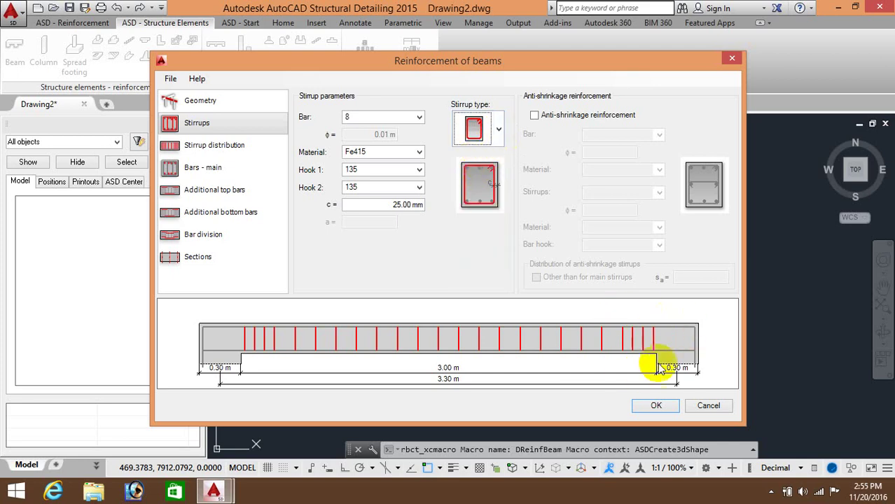
Keep the stirrup material at Fe415 and both hooks at 135°.
click(418, 153)
click(418, 153)
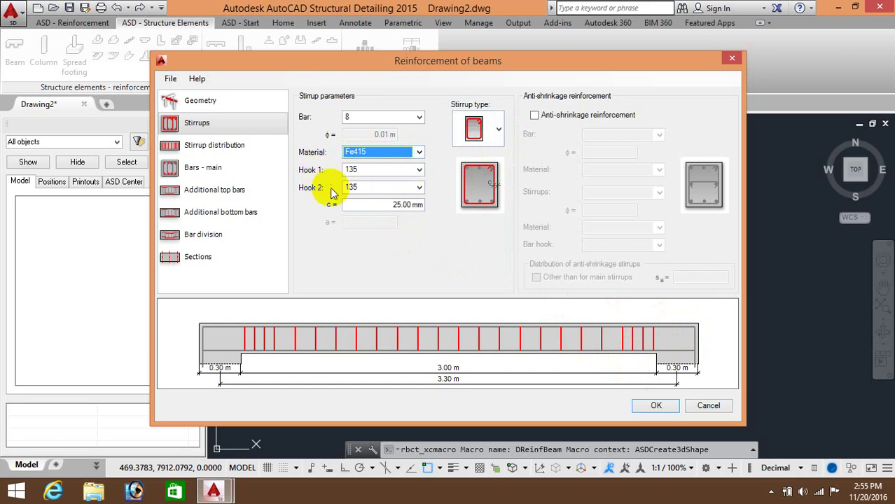
click(419, 170)
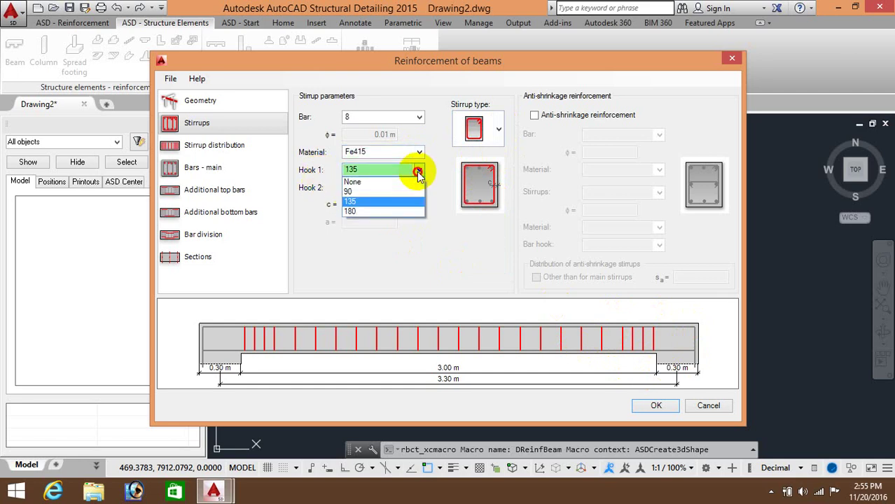
click(398, 201)
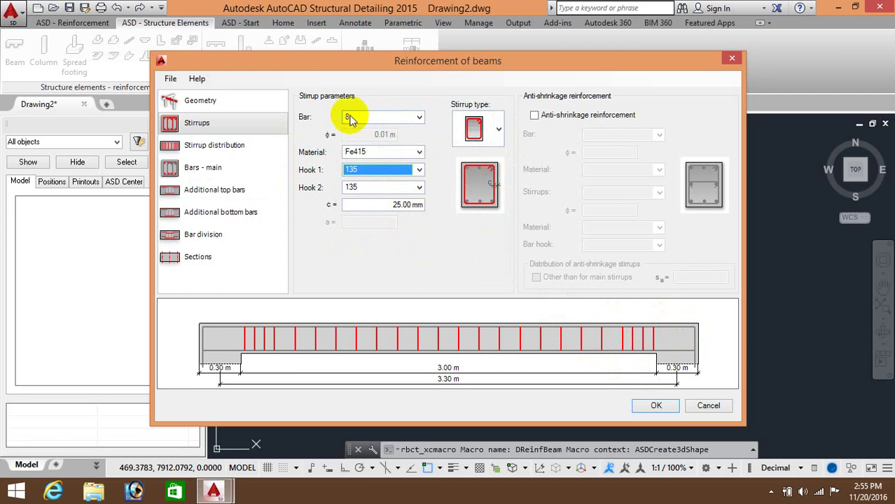
click(419, 171)
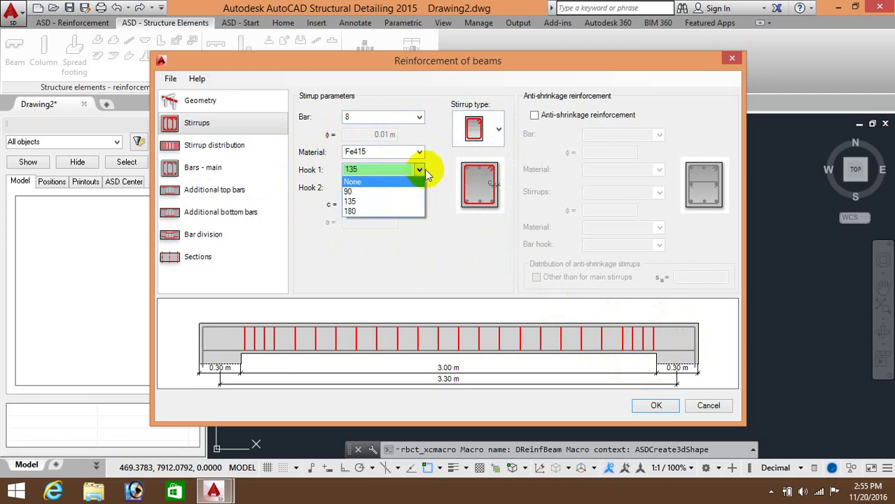
click(432, 172)
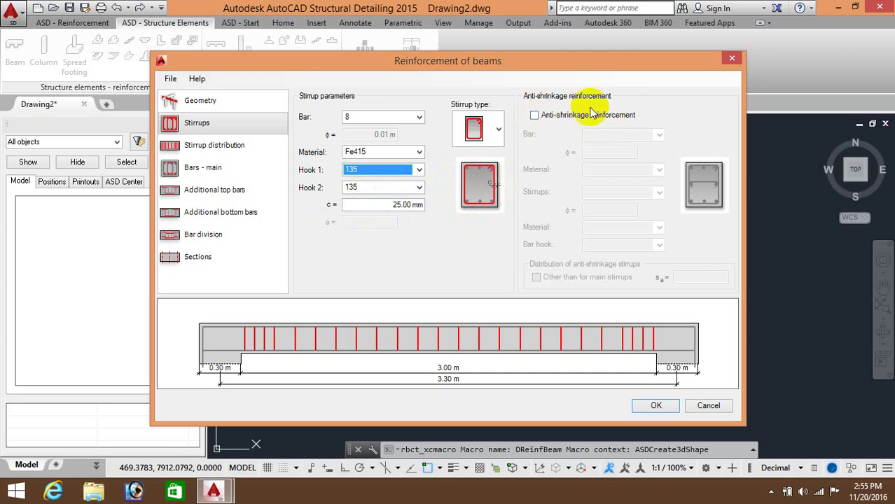
Enable anti-shrinkage reinforcement with size 10 Fe415 bars and size 8 stirrups.
click(535, 117)
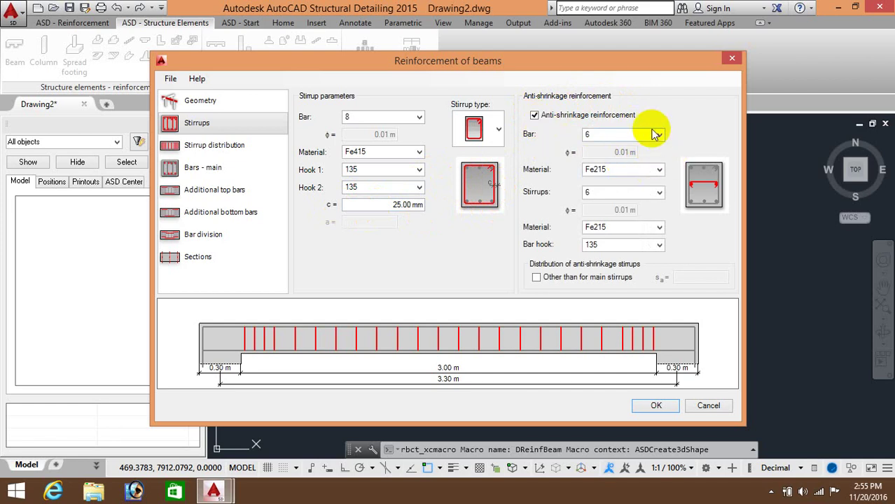
click(658, 135)
click(624, 157)
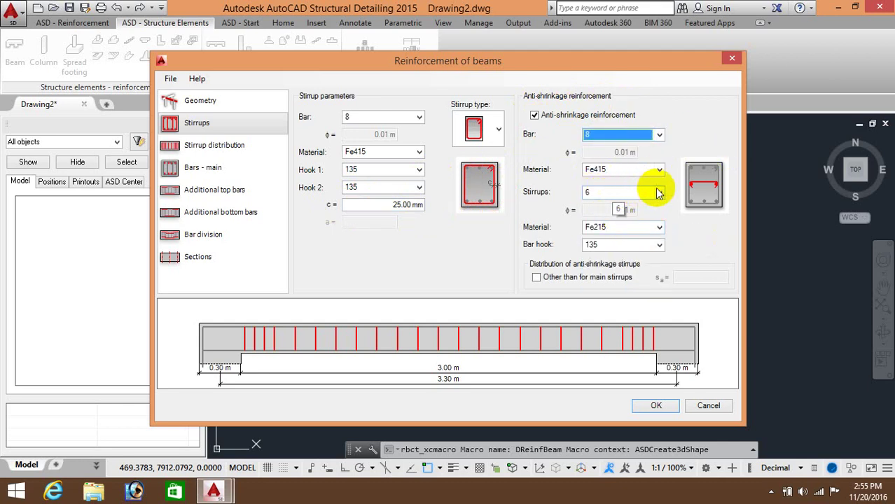
click(659, 194)
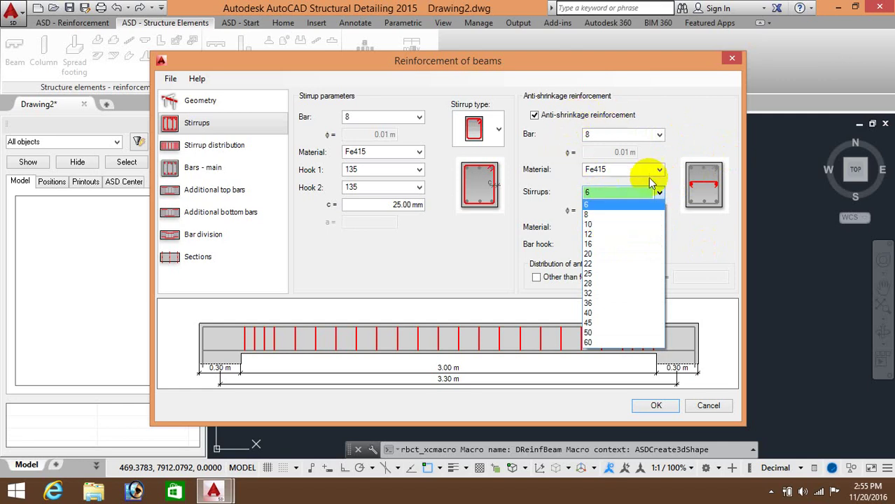
click(603, 213)
click(659, 134)
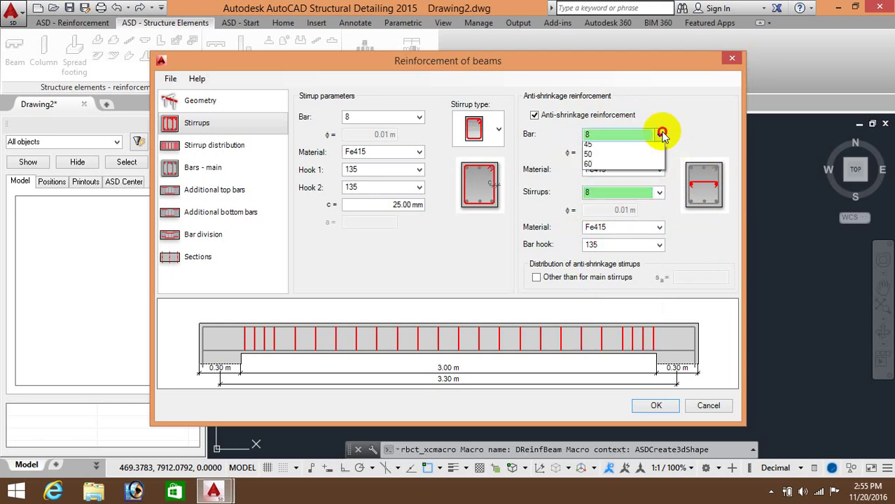
click(620, 171)
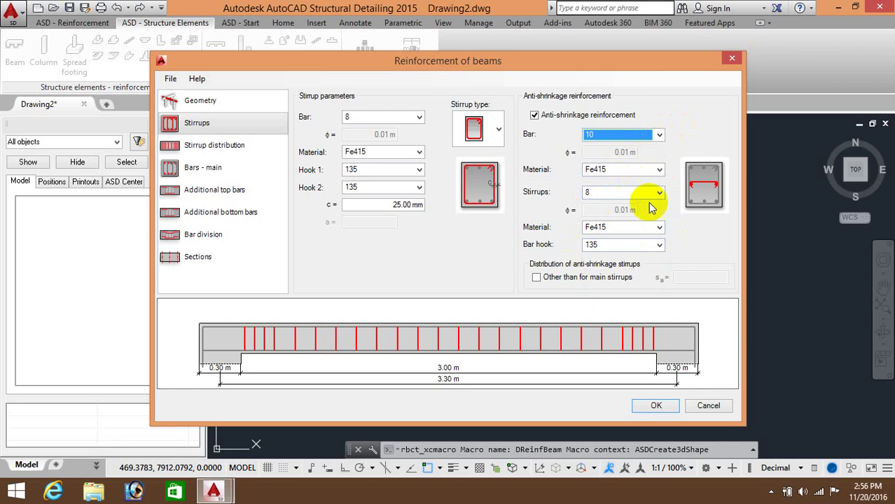
click(210, 145)
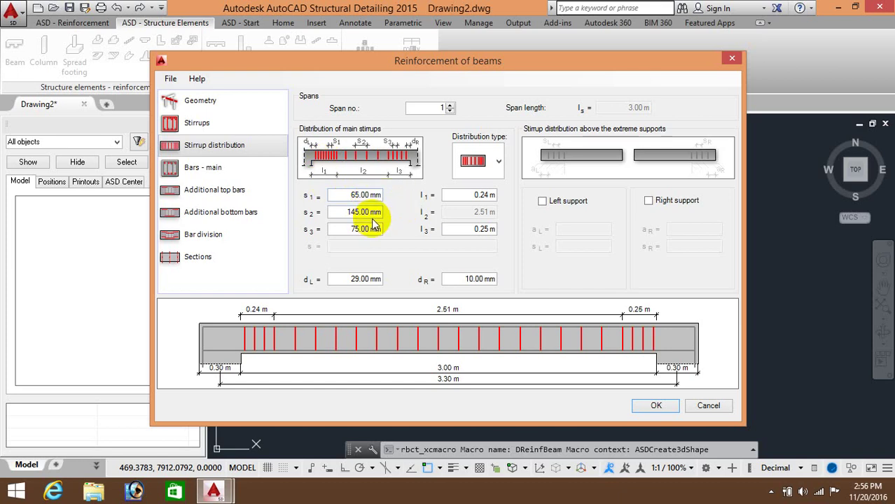
Enter 75 mm for s1 and 150 mm for s2, giving 75/150/75 mm stirrup spacing.
click(379, 194)
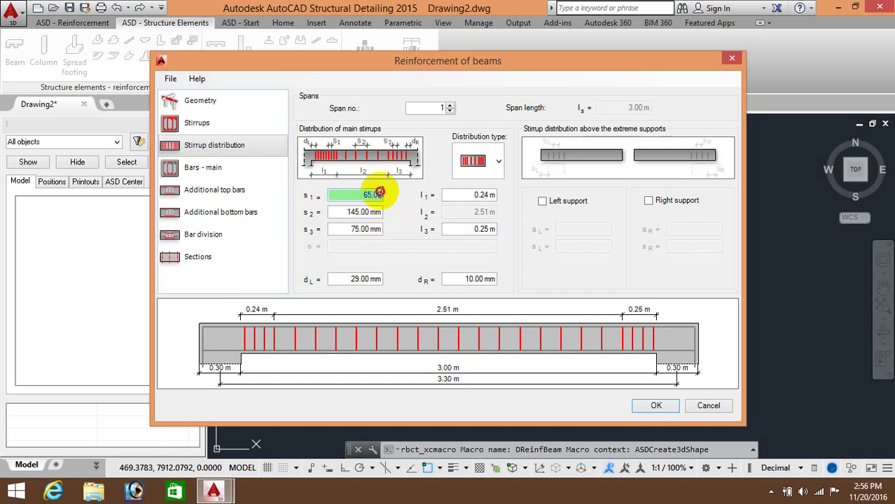
text(75)
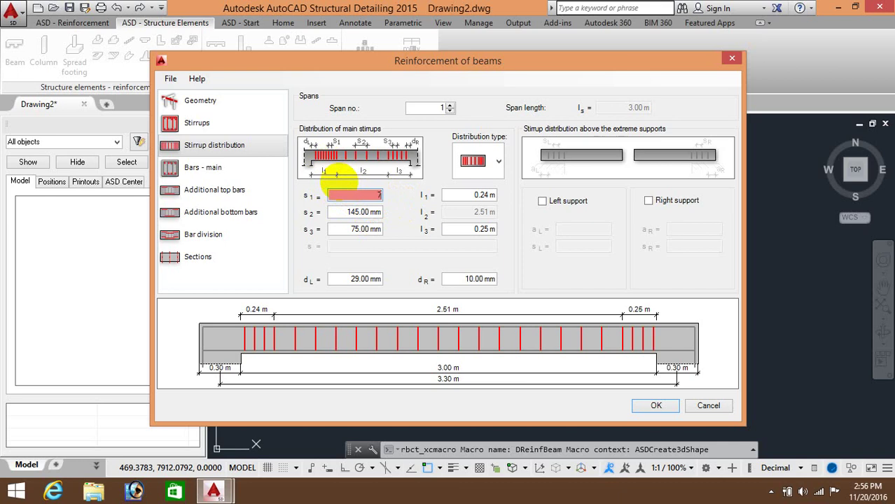
click(374, 212)
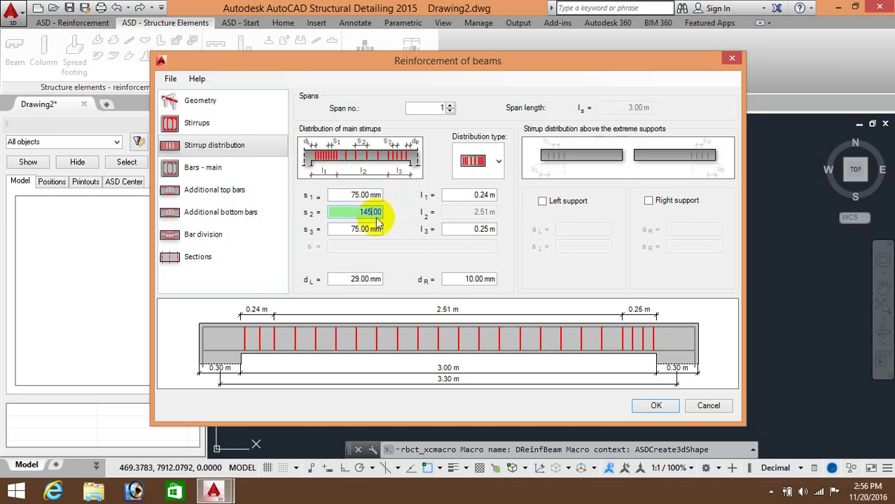
drag(378, 212, 334, 208)
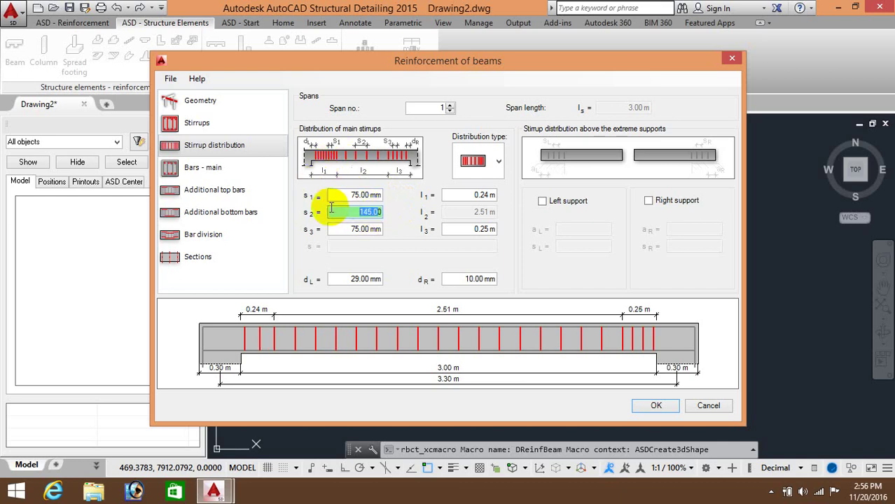
text(150)
click(468, 195)
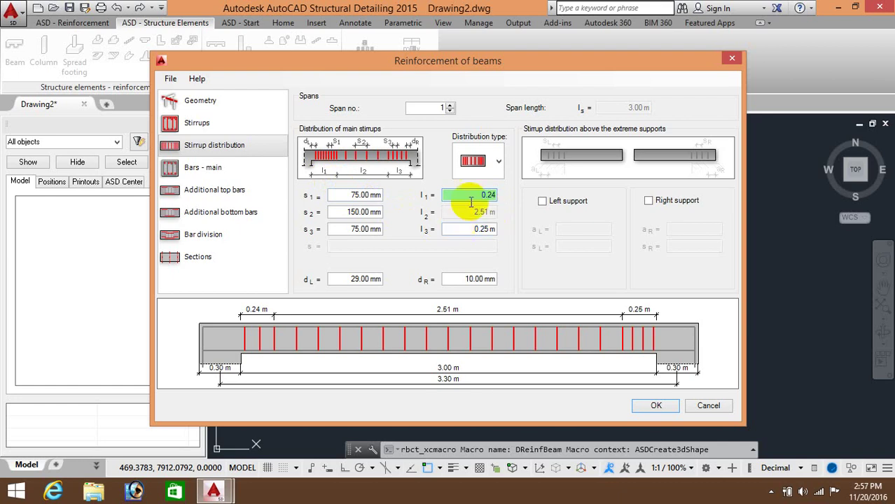
Overwrite the l1 and l3 end-zone lengths with trial values 3 and 250.
click(493, 193)
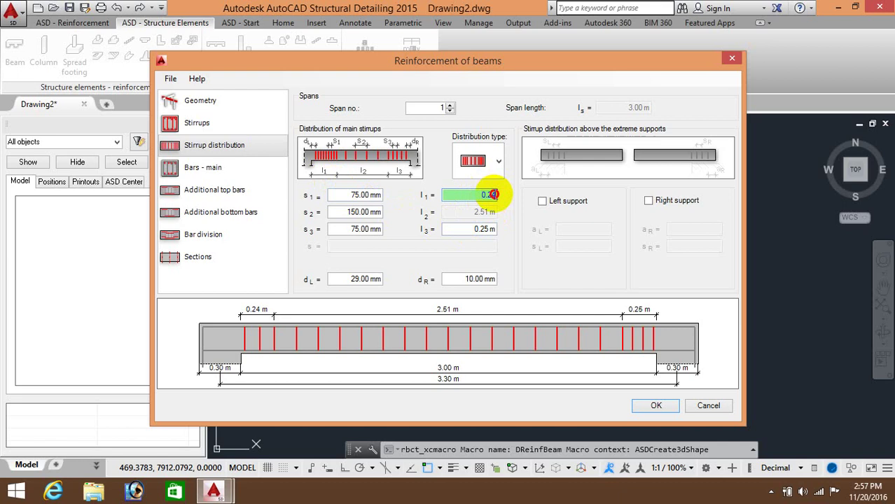
drag(493, 194, 476, 194)
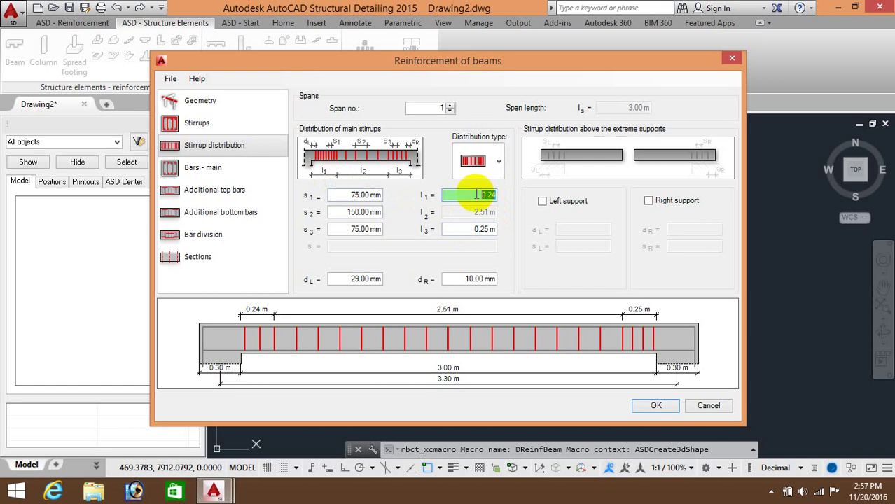
text(350)
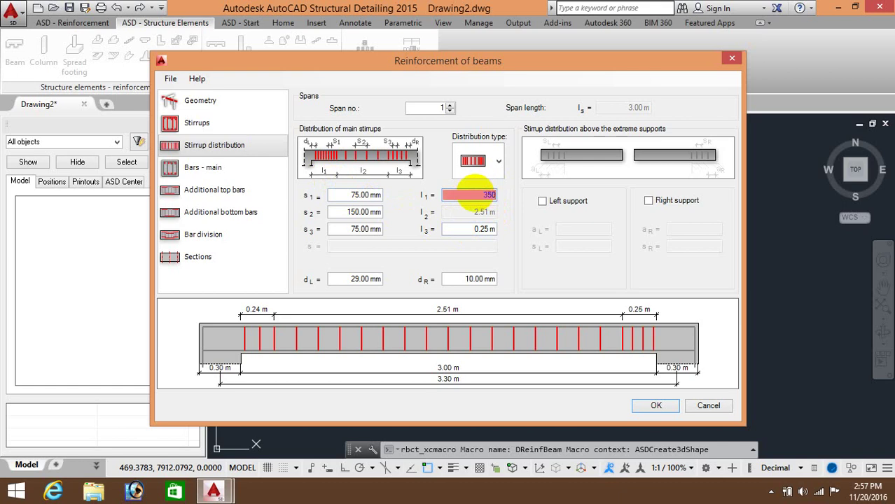
click(479, 231)
click(480, 232)
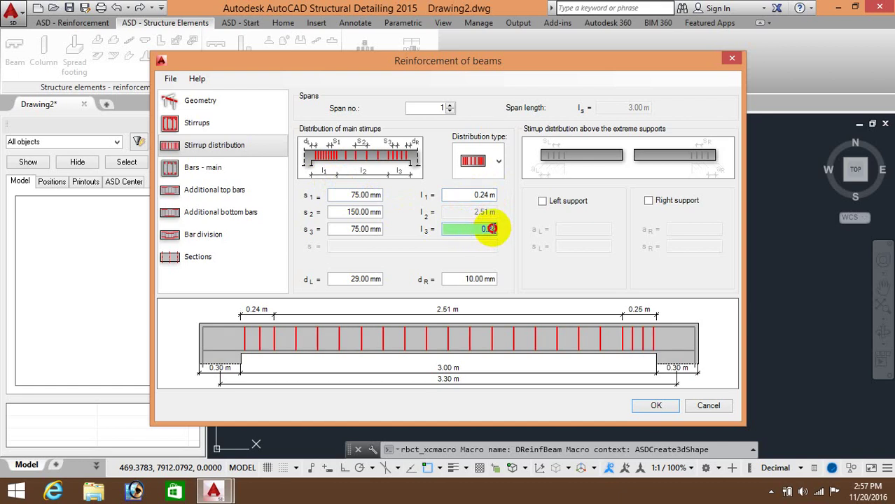
drag(494, 229, 470, 229)
text(2)
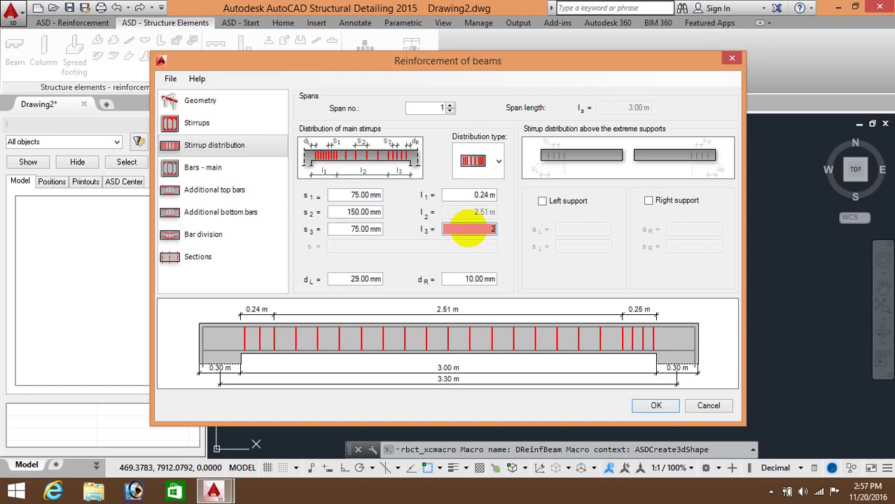
text(50)
Set l1 and l3 to 0.35 m each, leaving a 2.30 m middle zone.
click(471, 195)
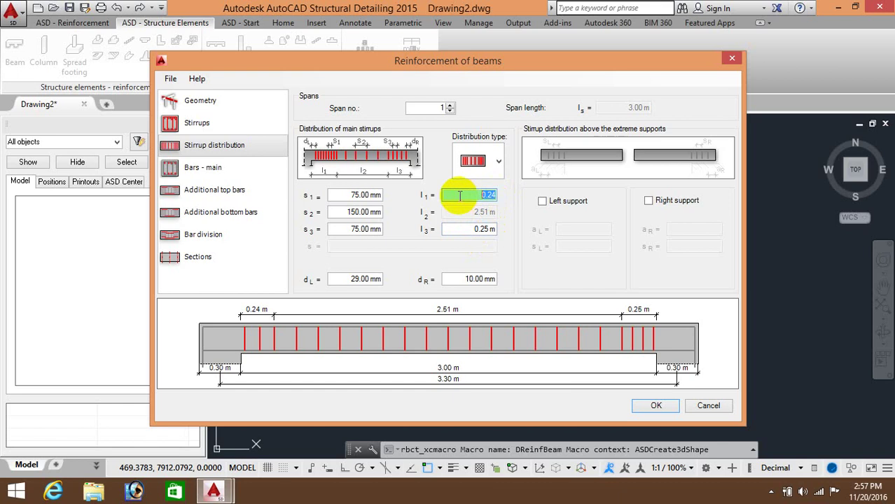
key(BackSpace)
text(.3)
text(50)
click(488, 229)
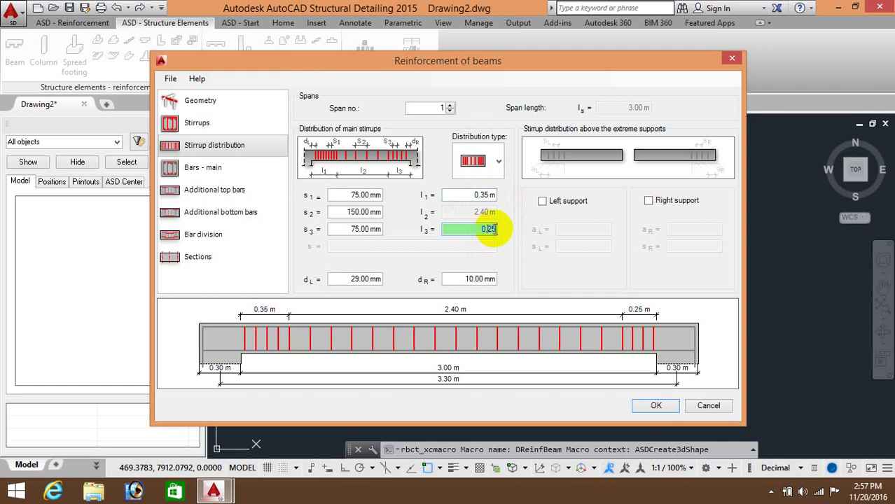
double_click(489, 229)
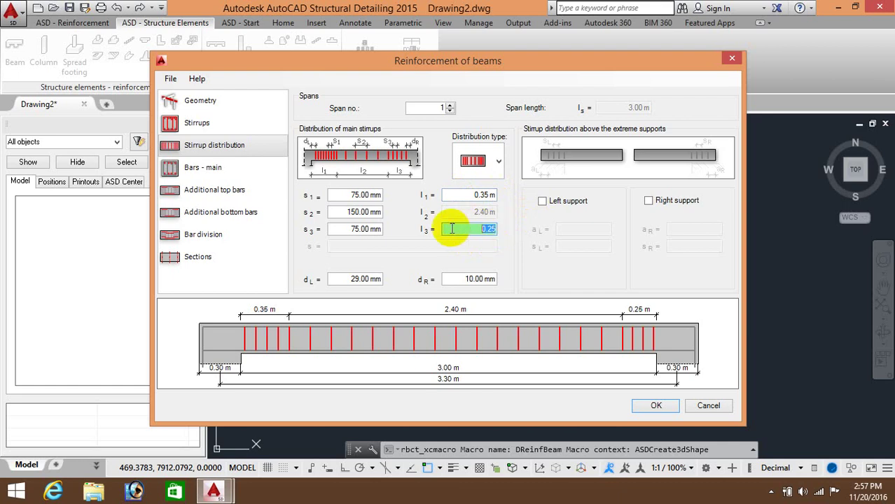
text(.35)
text(0)
click(454, 194)
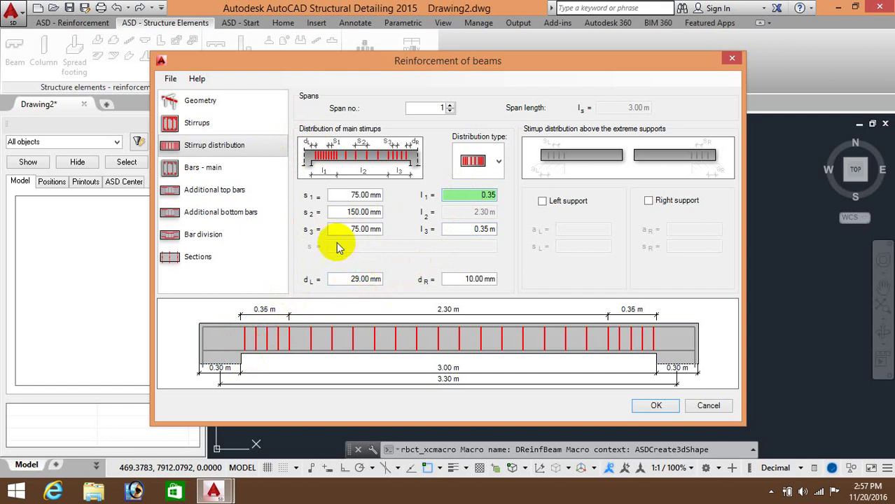
Set the stirrup end offsets d_L and d_R to 25 mm each.
click(380, 278)
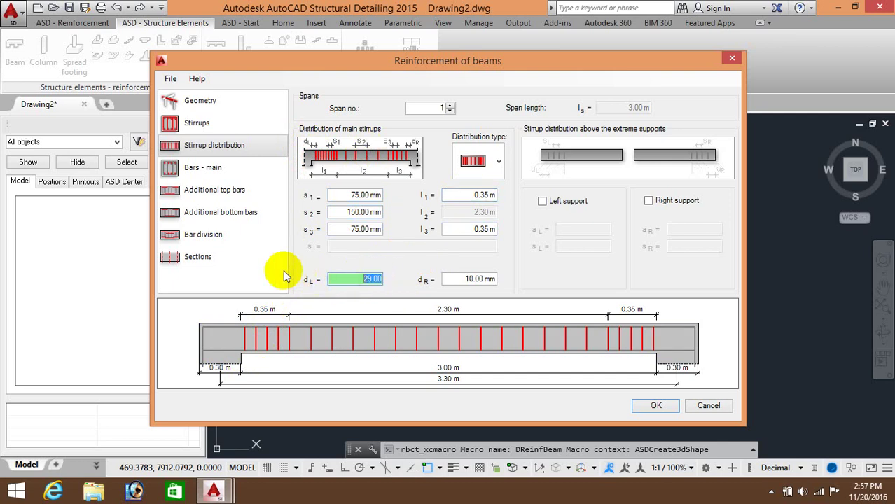
text(25)
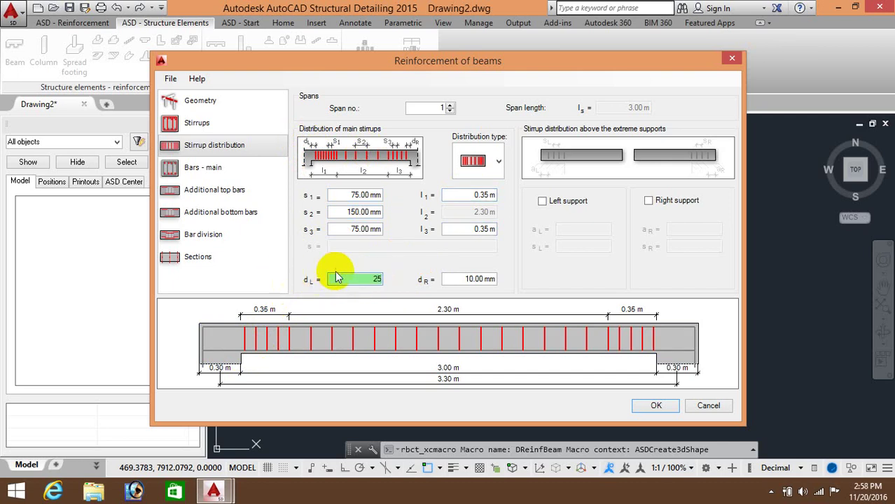
click(488, 279)
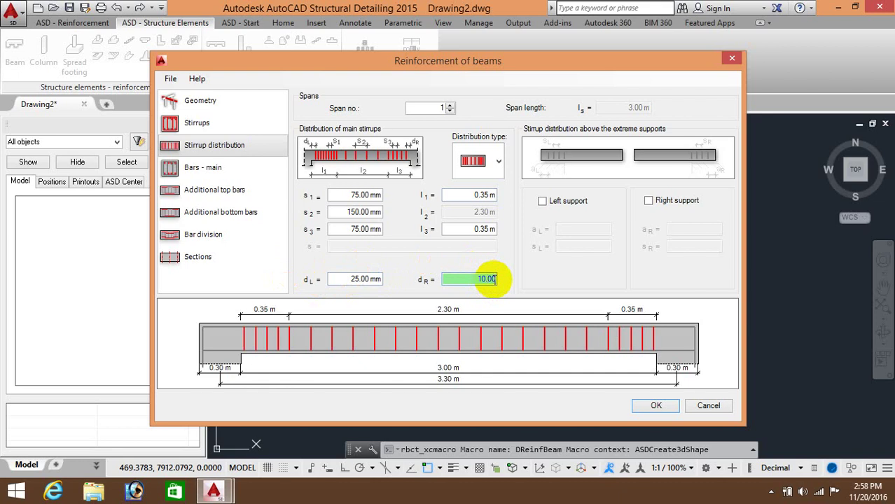
drag(495, 277, 459, 278)
text(2)
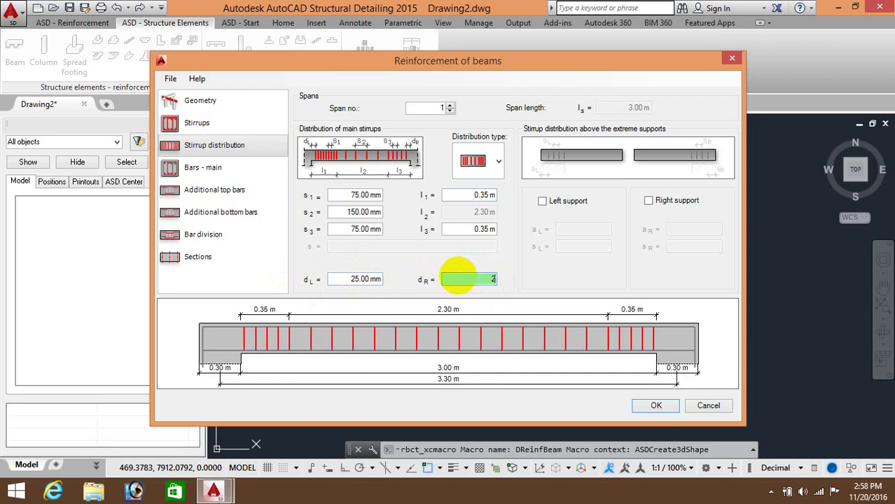
text(5)
click(464, 226)
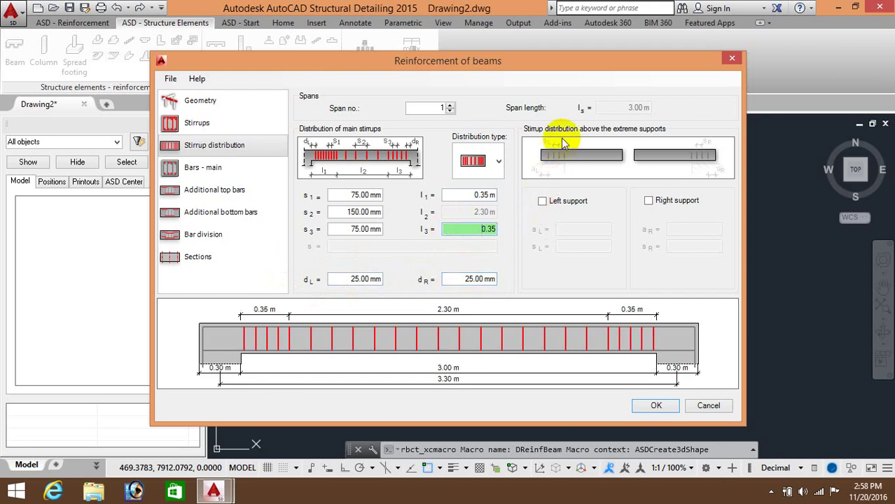
Try stirrups above both supports, then leave both support options unchecked.
click(542, 201)
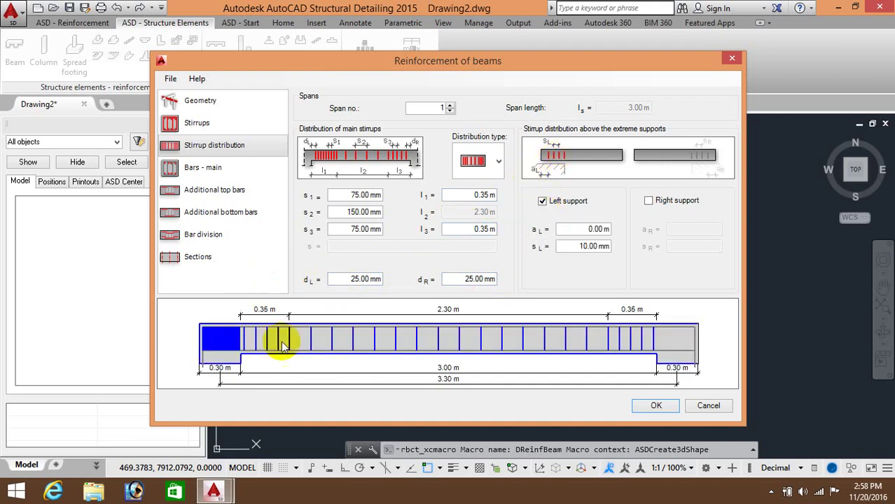
click(649, 201)
click(648, 201)
click(542, 201)
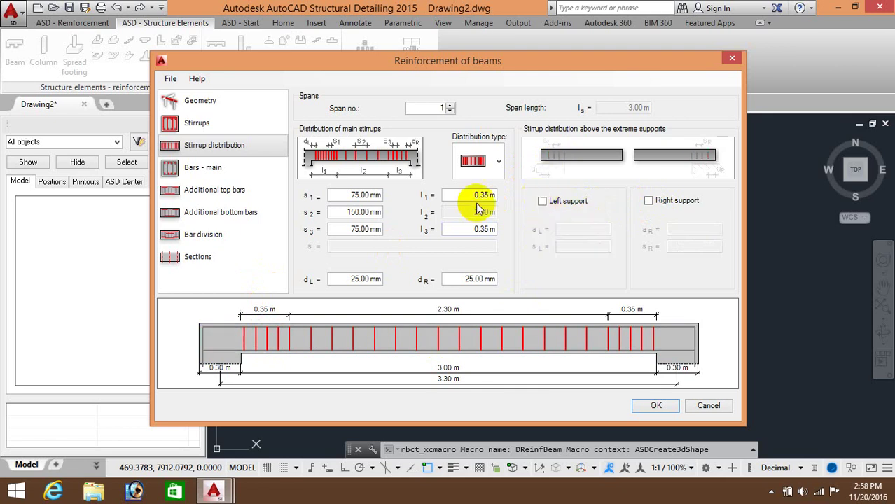
click(214, 168)
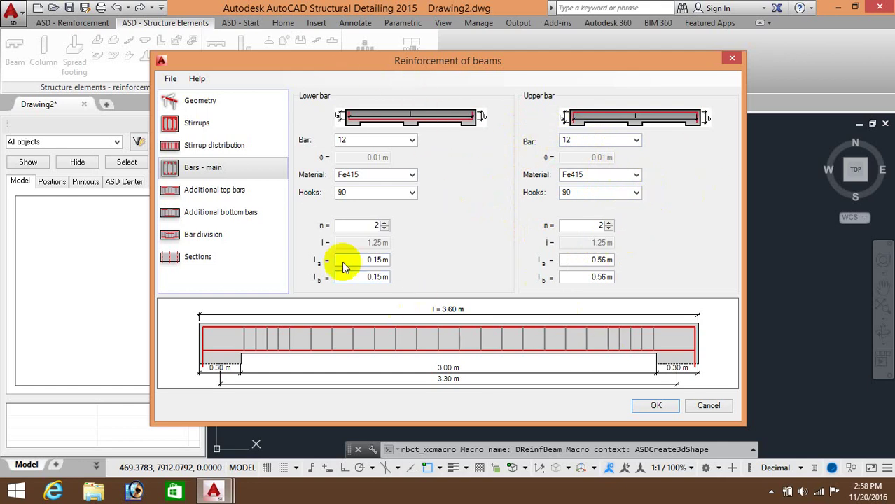
click(412, 193)
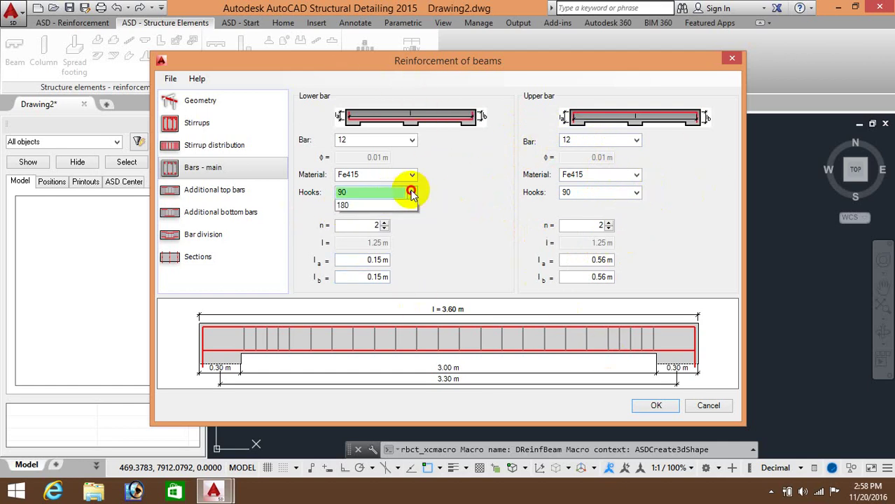
click(519, 209)
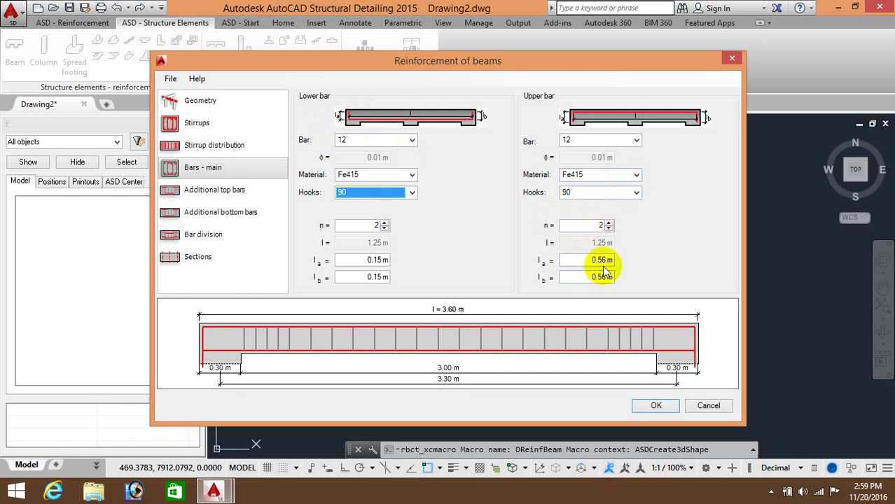
Raise the lower and upper main bar count n to 3 each.
click(383, 223)
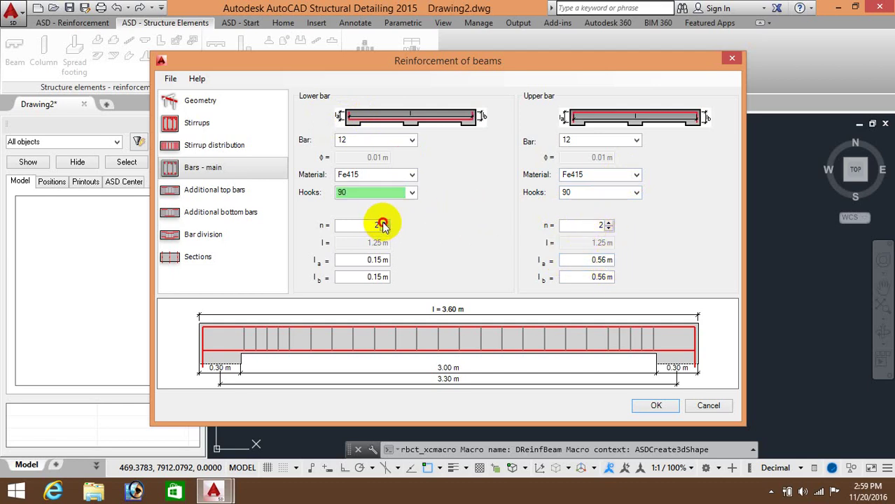
click(609, 222)
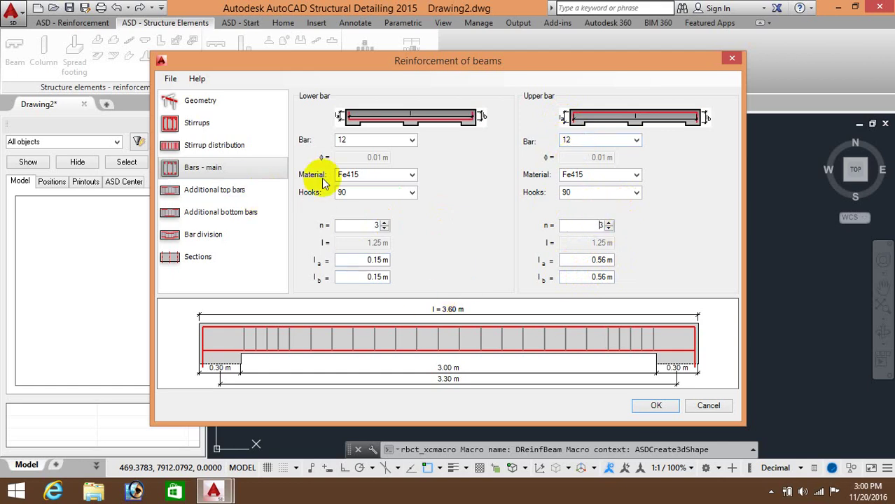
click(244, 196)
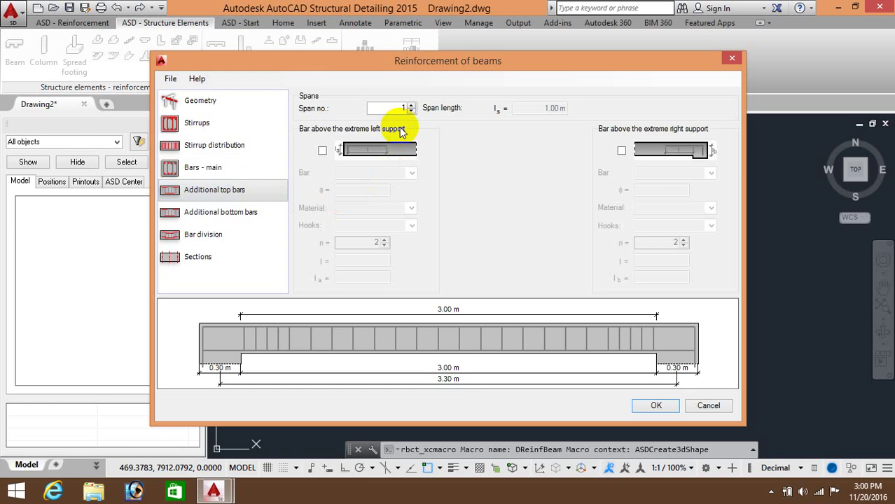
Leave the left support without an extra top bar or extra bottom bar.
click(323, 151)
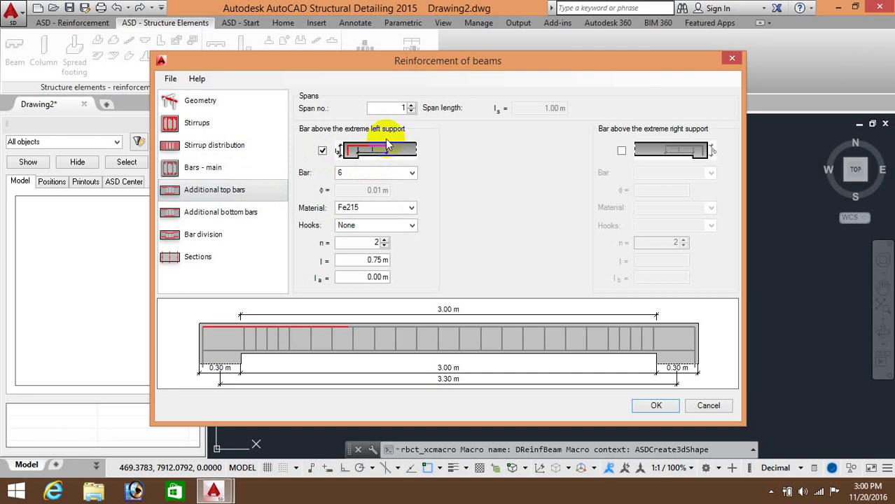
click(322, 150)
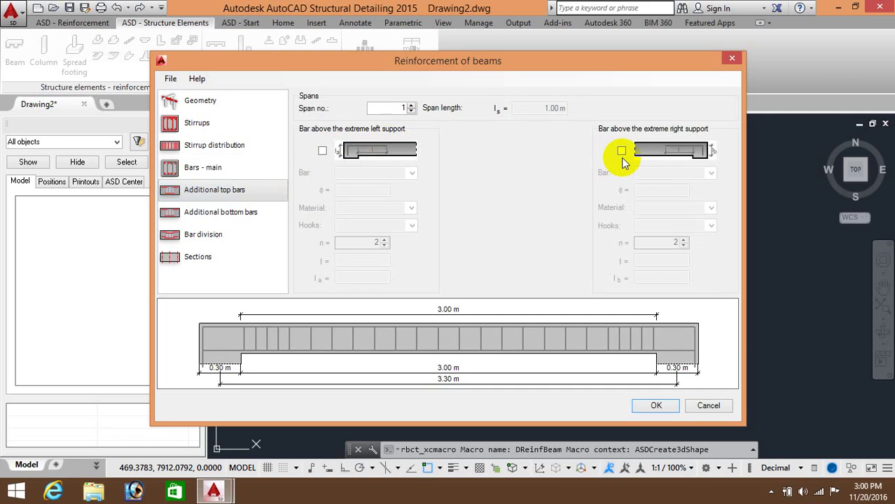
click(219, 213)
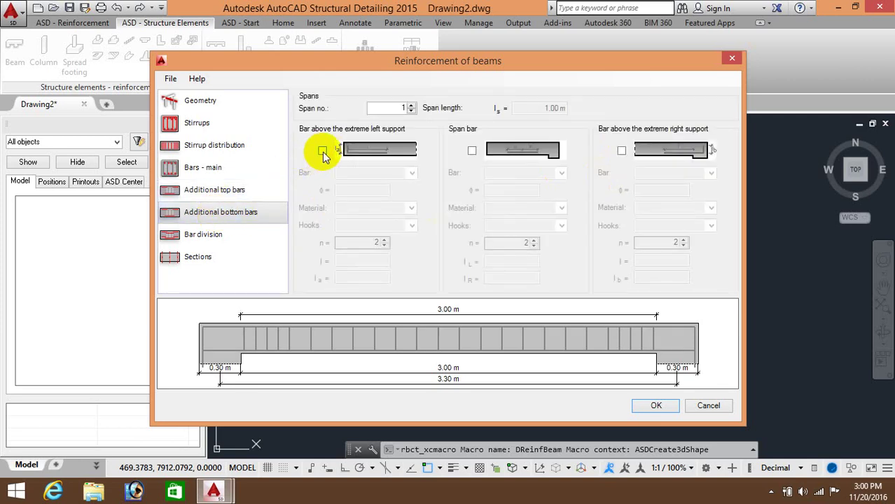
click(323, 151)
click(322, 152)
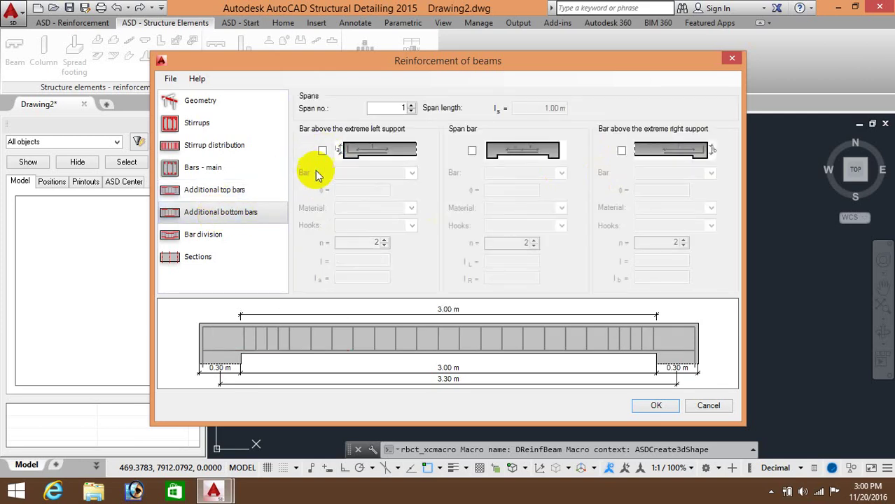
click(213, 241)
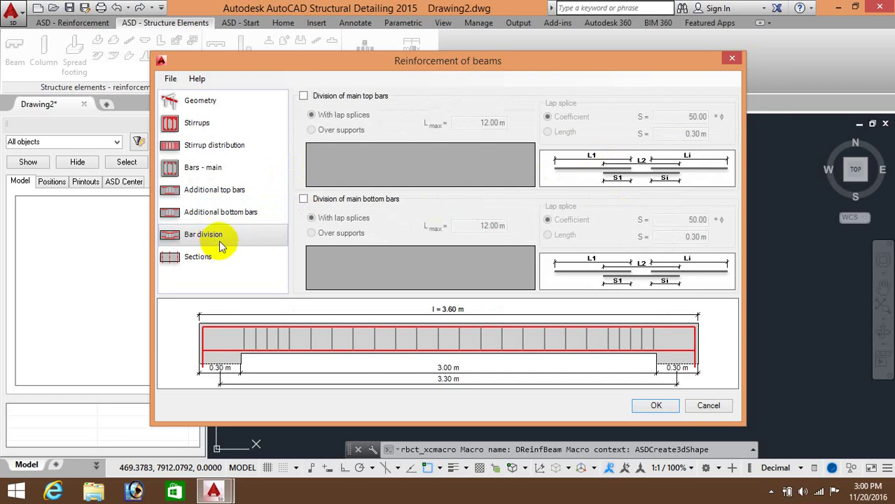
Enable Draw section at the left and right beam ends as well as midspan.
click(193, 258)
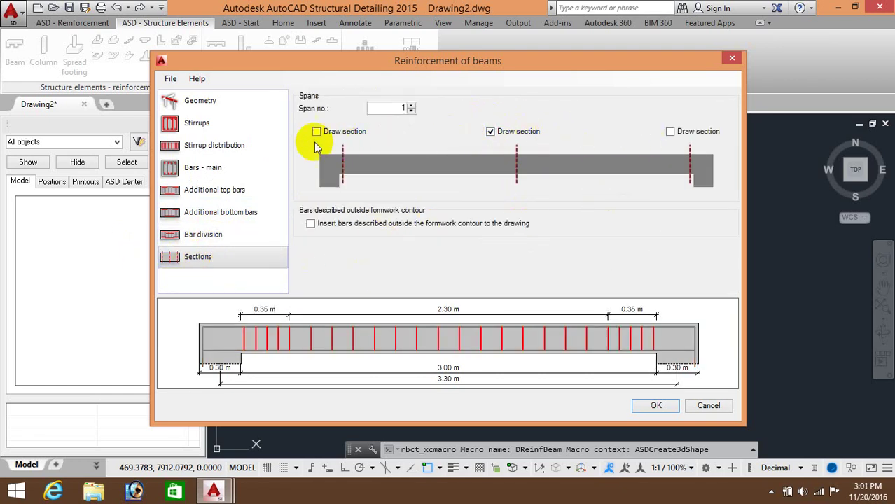
click(317, 132)
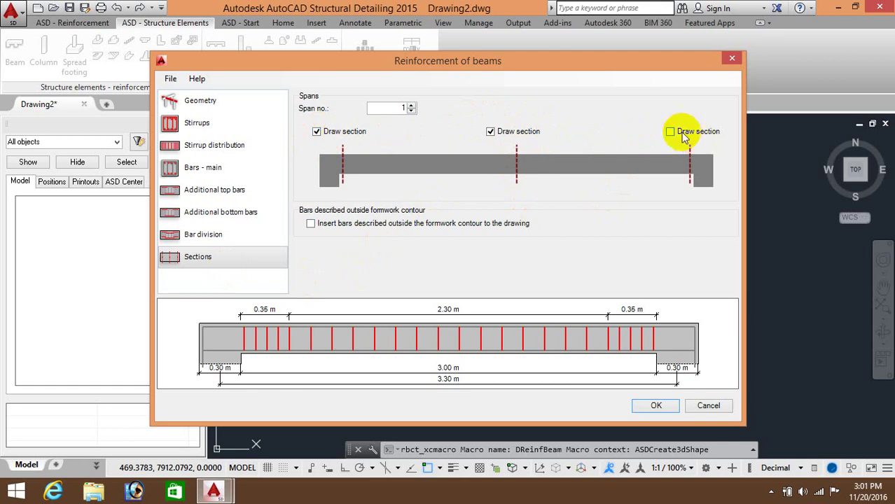
click(671, 131)
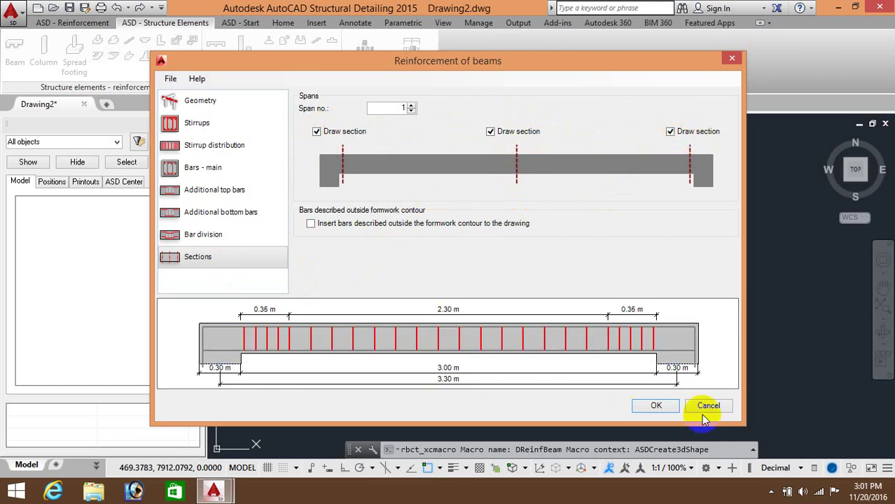
Confirm the Reinforcement of beams settings so beam 1 is generated.
click(657, 406)
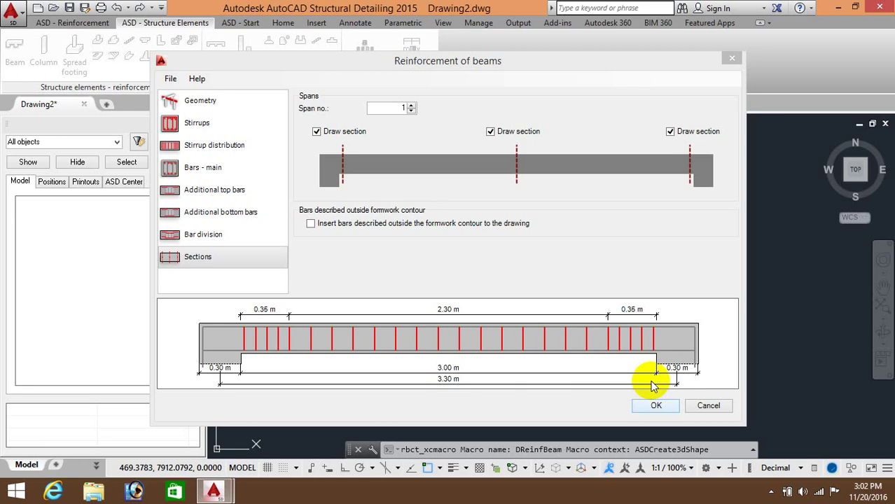
click(802, 410)
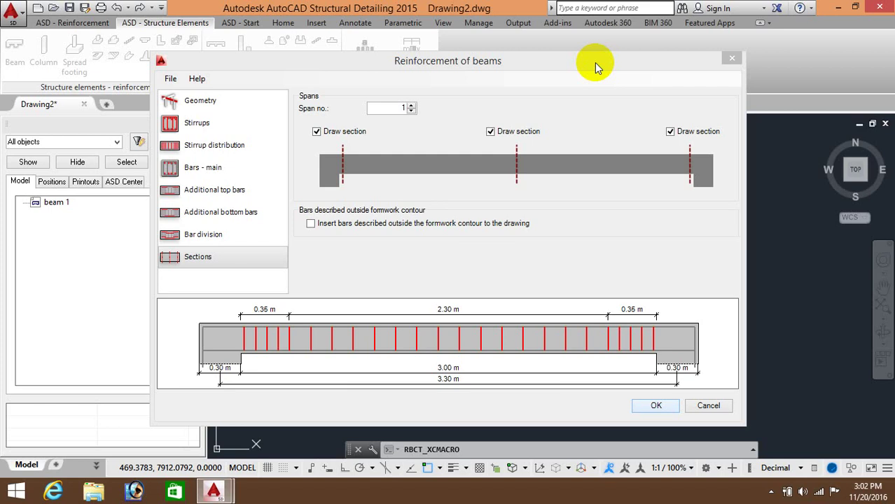
click(664, 406)
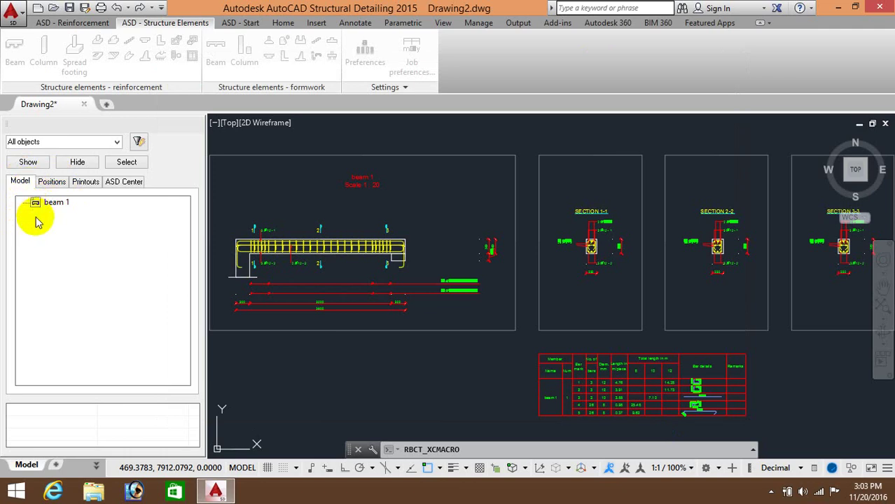
click(56, 202)
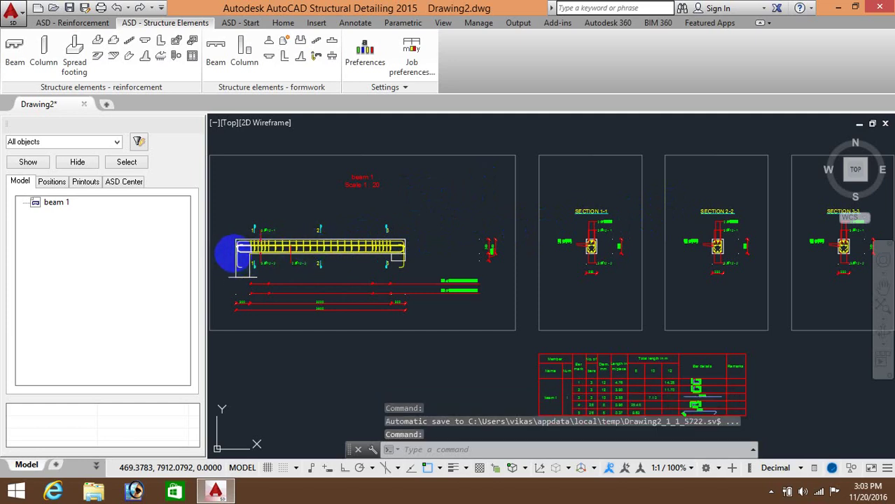
scroll(255, 259, up, 2)
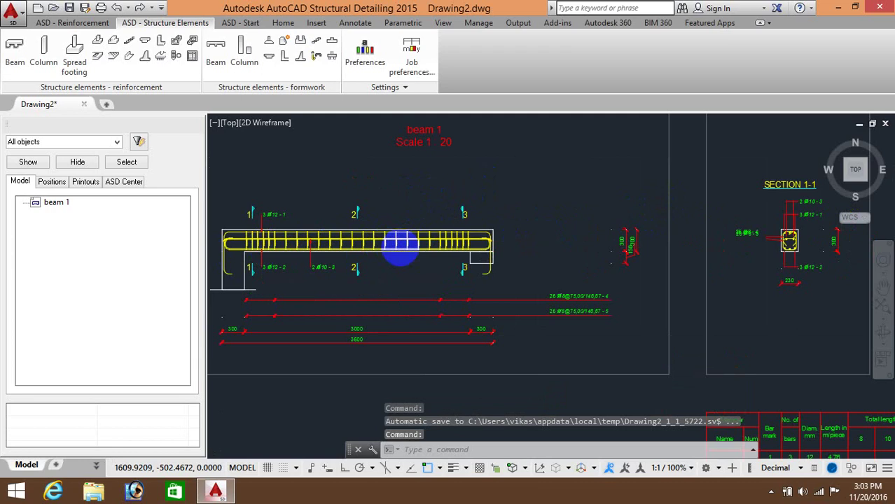
scroll(484, 206, up, 2)
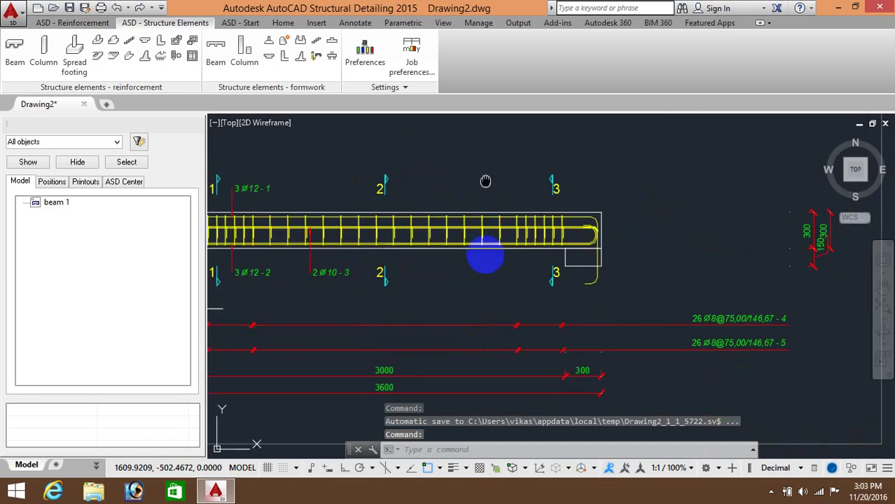
middle_drag(484, 252, 484, 258)
scroll(476, 260, up, 2)
scroll(420, 280, up, 2)
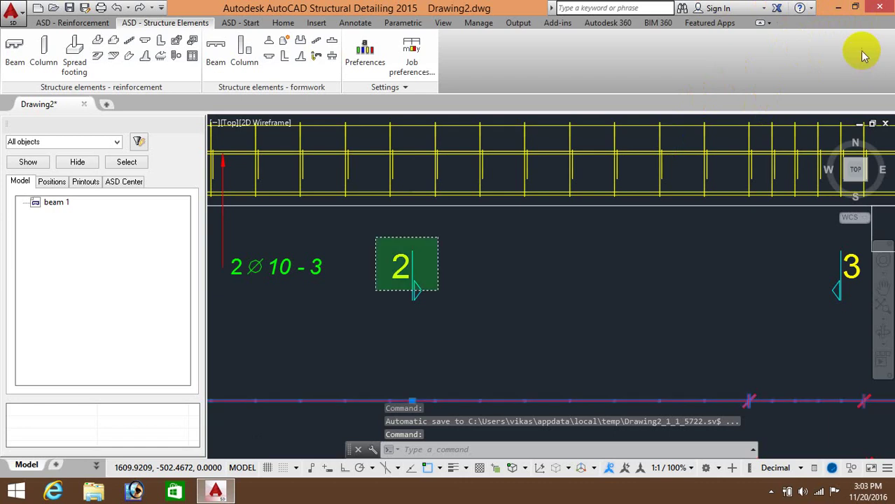
click(692, 129)
drag(692, 130, 314, 214)
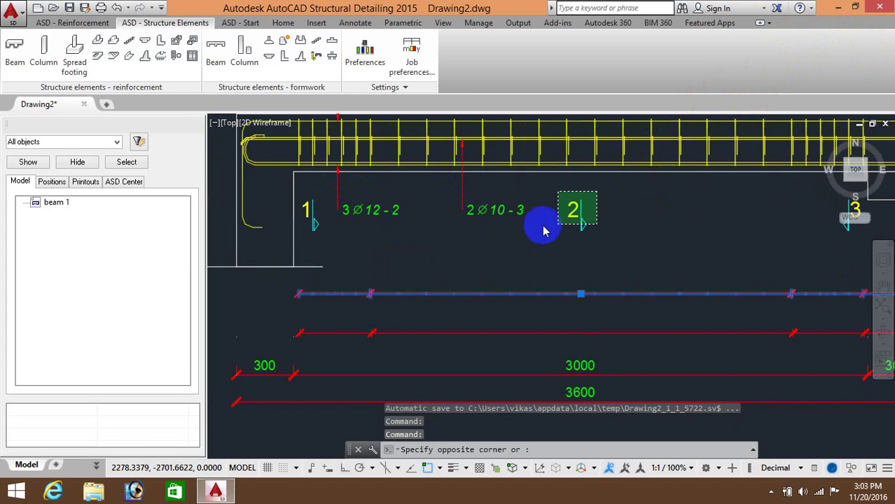
click(600, 256)
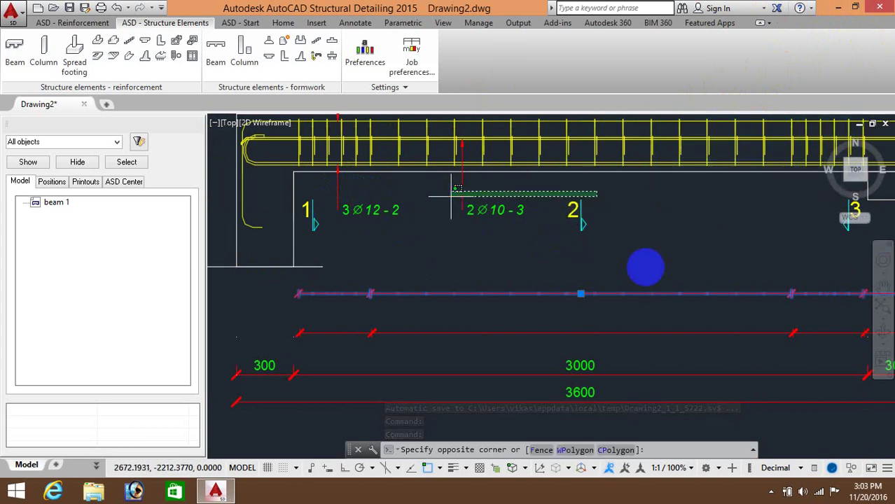
click(698, 268)
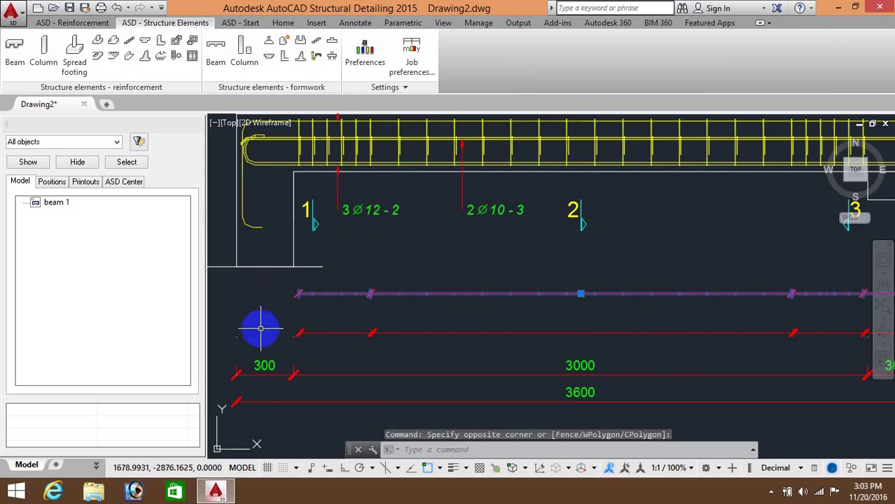
scroll(406, 180, down, 2)
scroll(416, 171, down, 2)
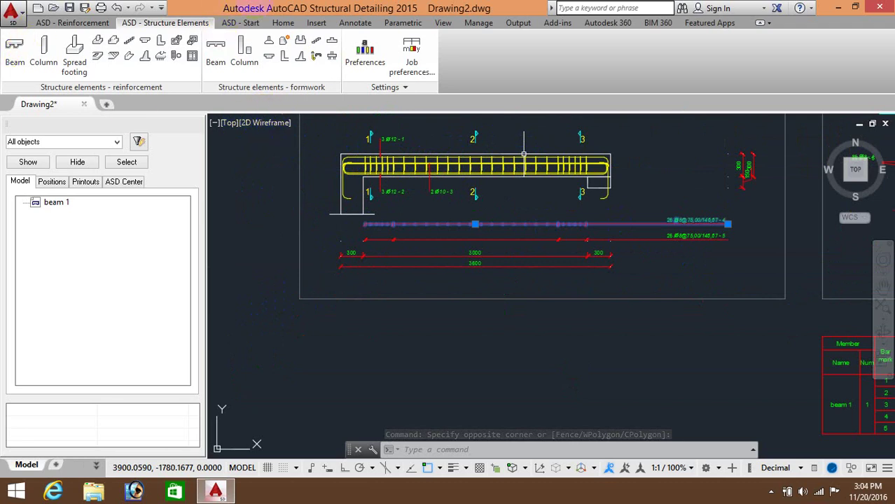
click(231, 233)
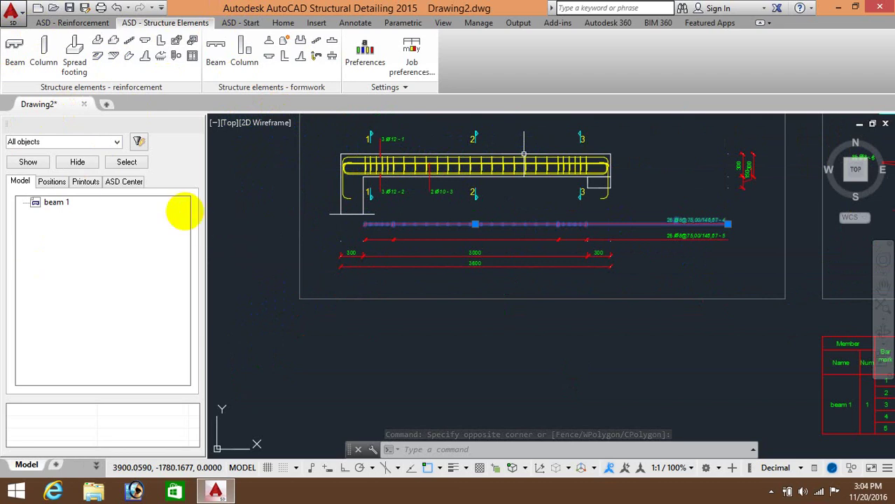
click(279, 220)
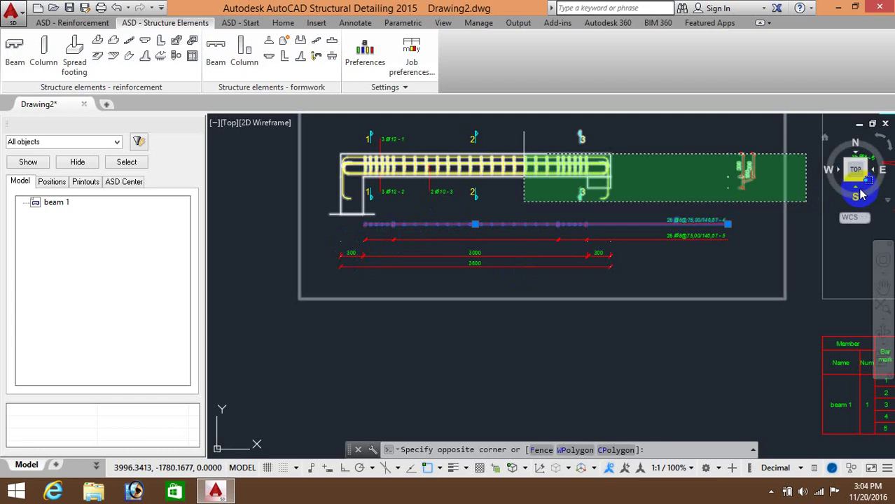
key(Escape)
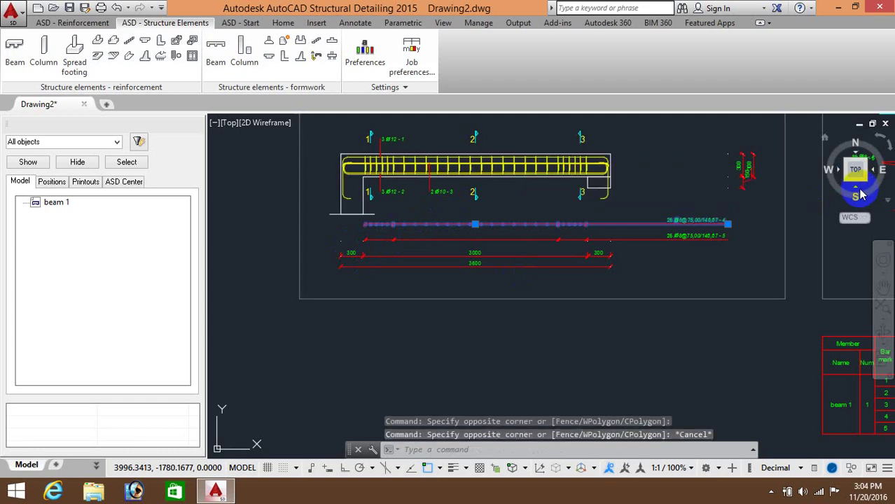
middle_drag(667, 178, 216, 245)
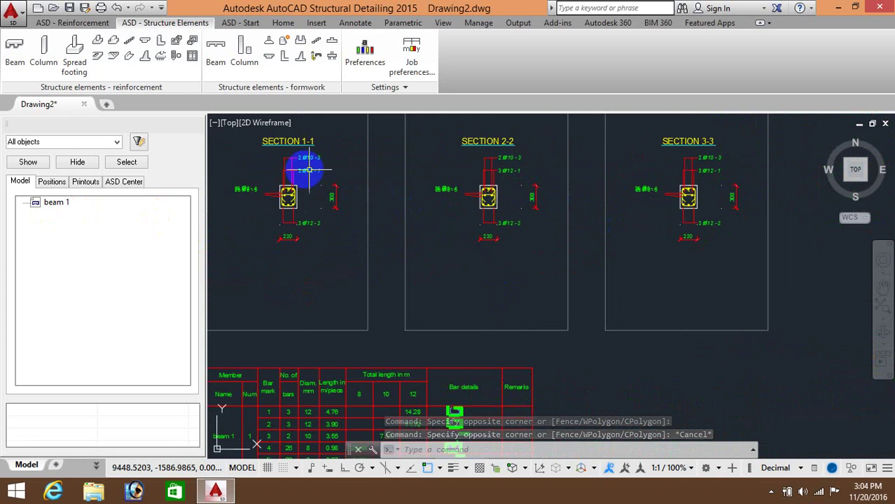
Zoom into Section 1-1 and run REGEN to smooth the curved stirrups.
scroll(284, 186, up, 2)
scroll(284, 186, up, 2)
scroll(283, 187, up, 4)
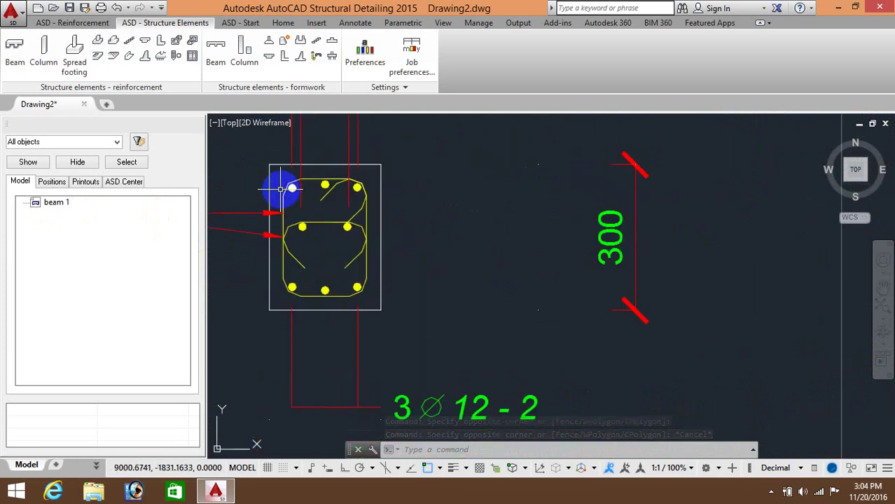
scroll(286, 188, up, 2)
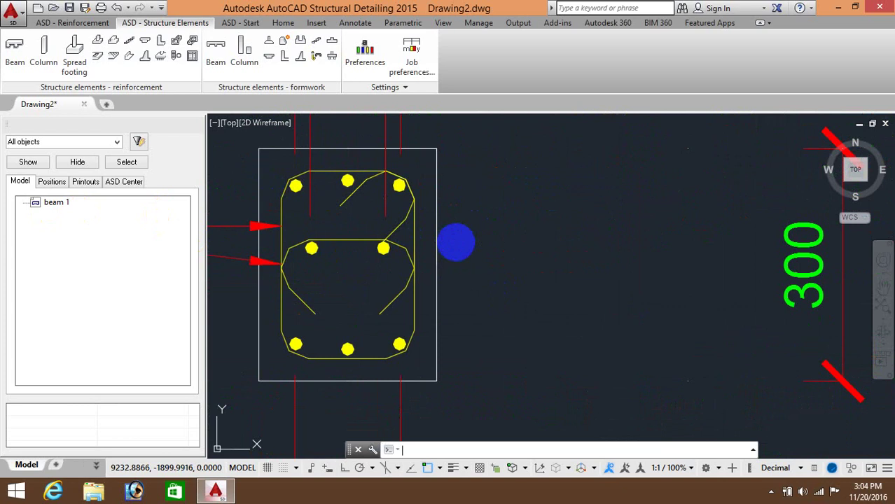
text(REGENre)
key(Return)
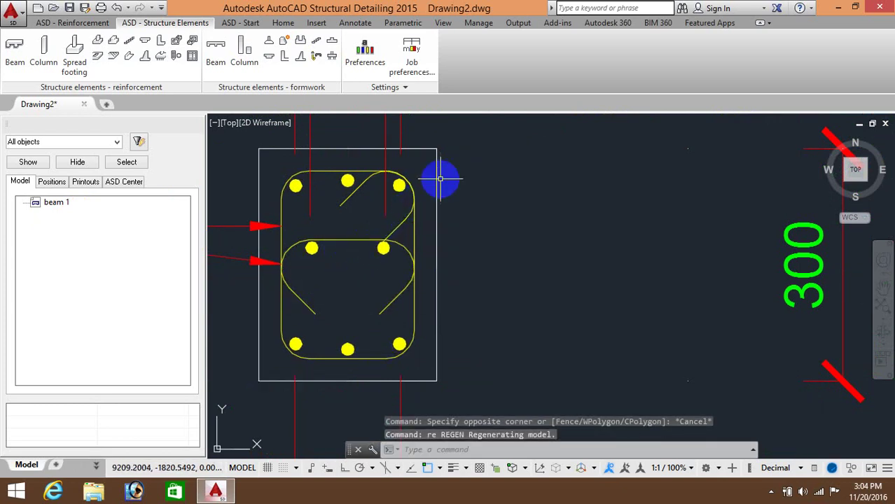
Pan across sections 1-1, 2-2 and 3-3, then over to the bar schedule.
scroll(506, 188, down, 4)
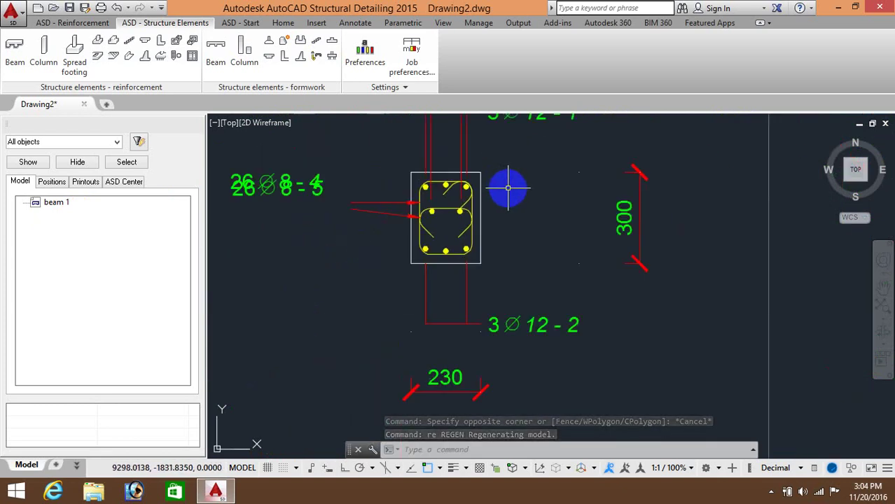
scroll(514, 190, down, 2)
scroll(539, 199, down, 2)
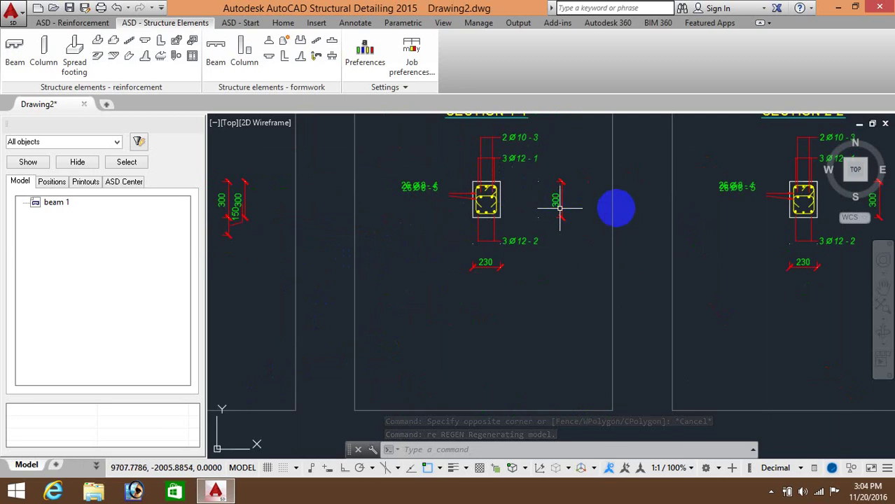
middle_drag(567, 220, 435, 238)
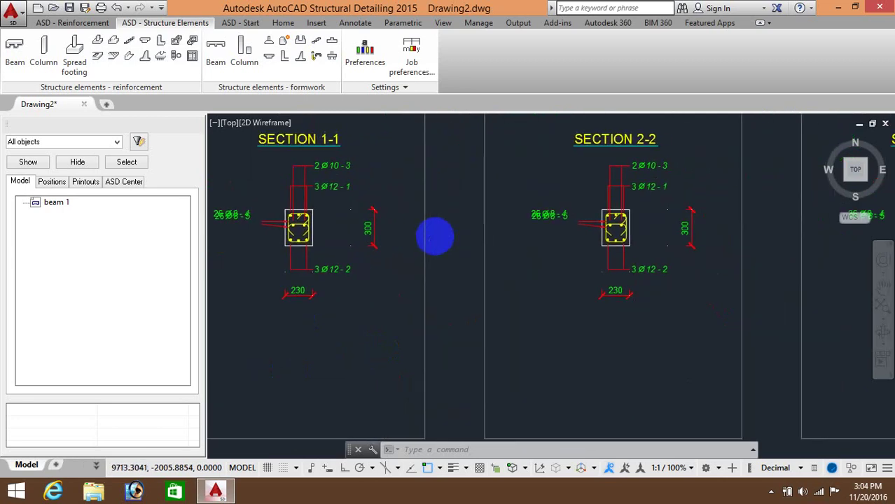
scroll(553, 219, up, 3)
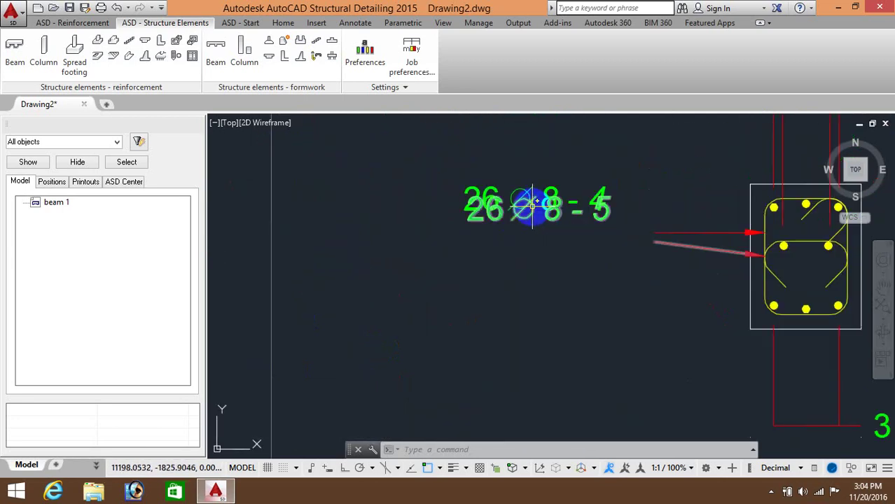
scroll(622, 243, down, 2)
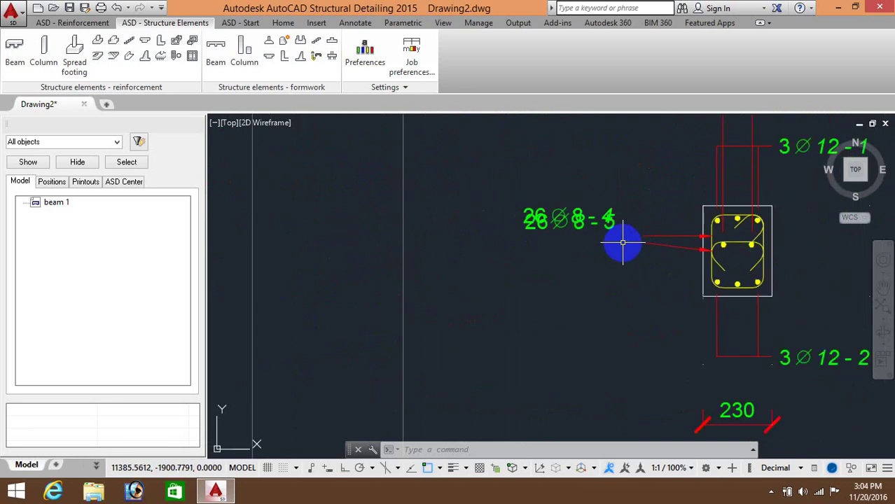
mouse_move(812, 244)
middle_down()
mouse_move(599, 224)
mouse_move(293, 216)
middle_up()
scroll(414, 233, down, 3)
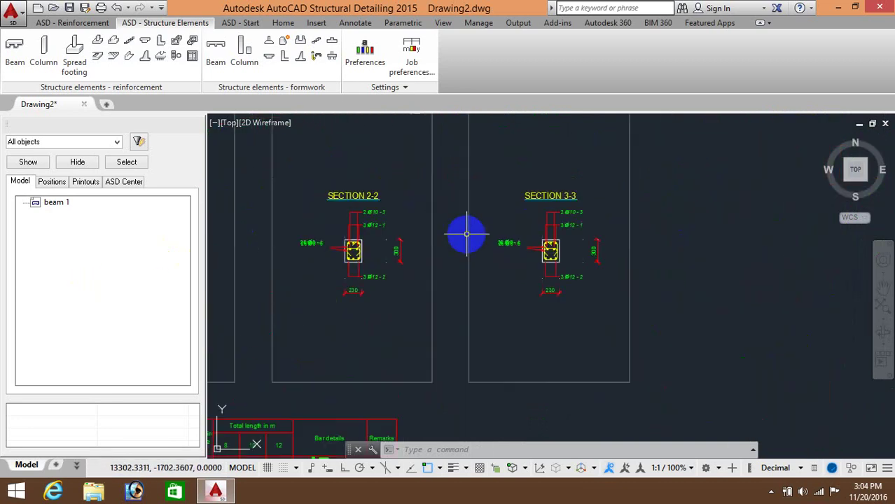
middle_drag(526, 272, 797, 104)
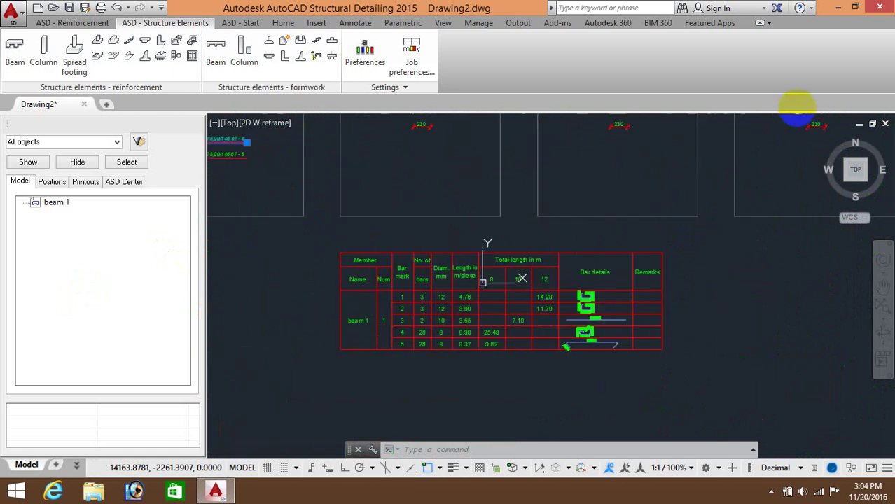
scroll(593, 298, up, 4)
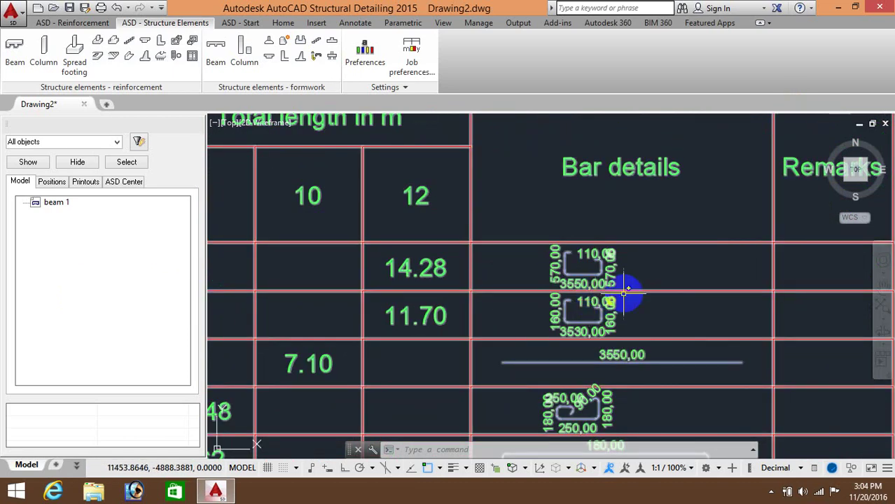
scroll(653, 235, down, 2)
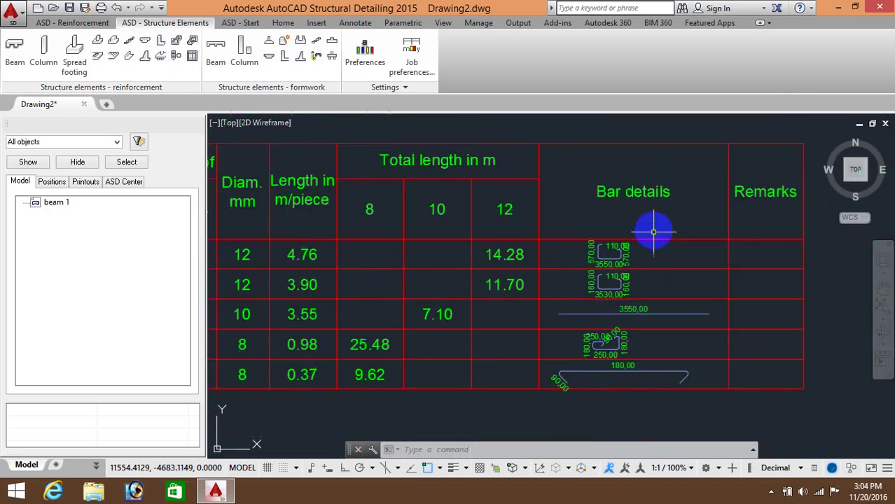
scroll(452, 211, down, 3)
scroll(452, 212, down, 2)
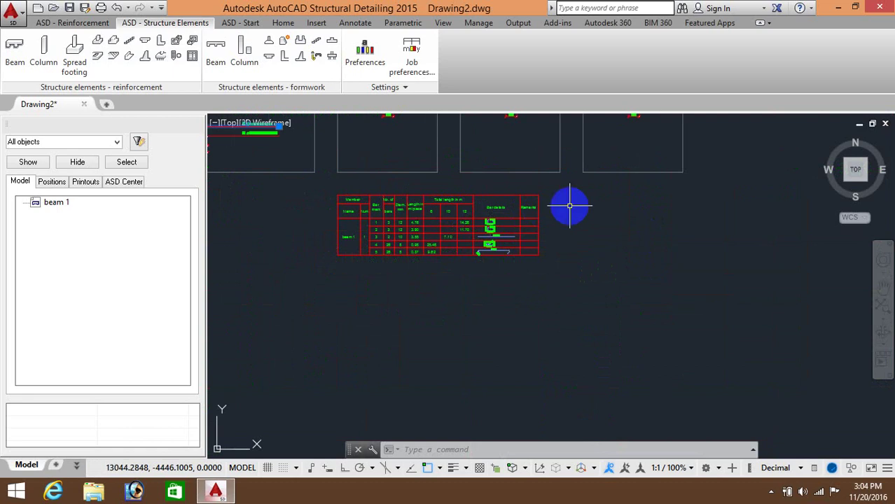
middle_drag(589, 204, 523, 315)
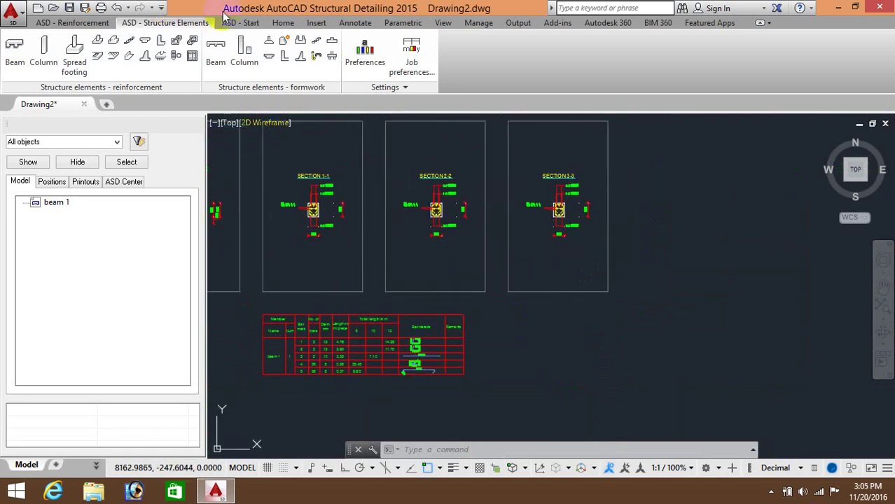
Insert a bars summary table covering all reinforcement right of the bar schedule.
click(87, 27)
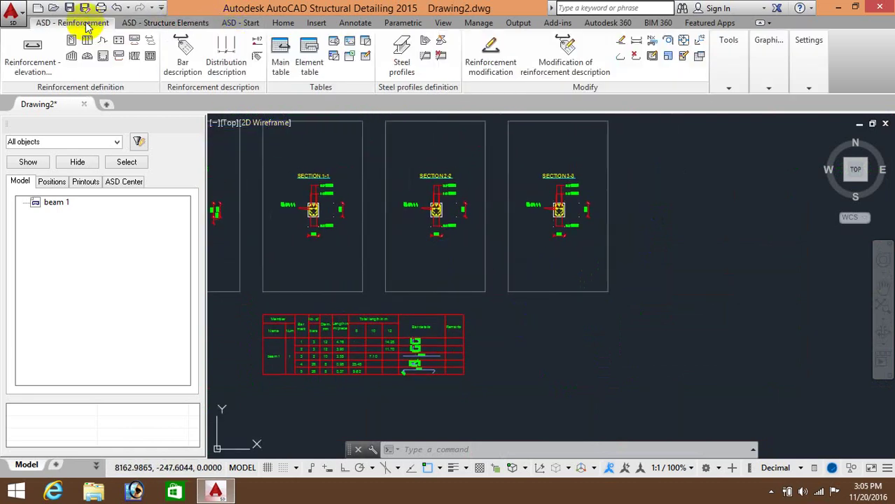
click(350, 43)
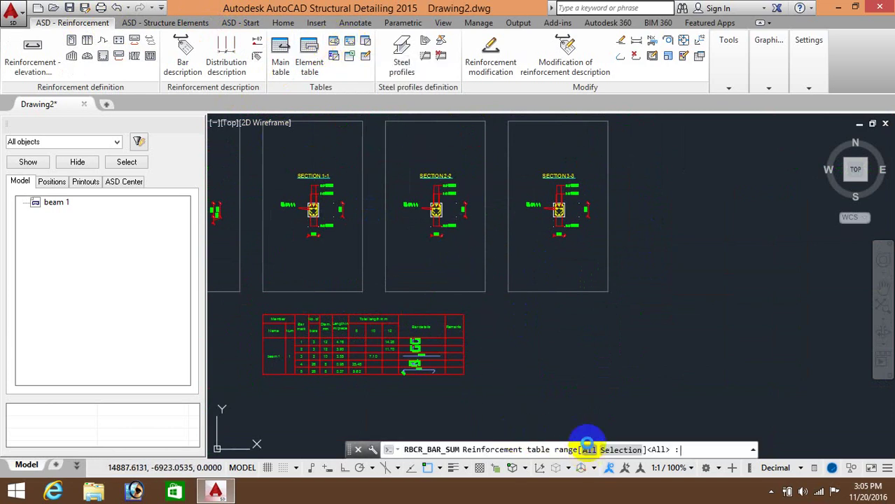
click(587, 450)
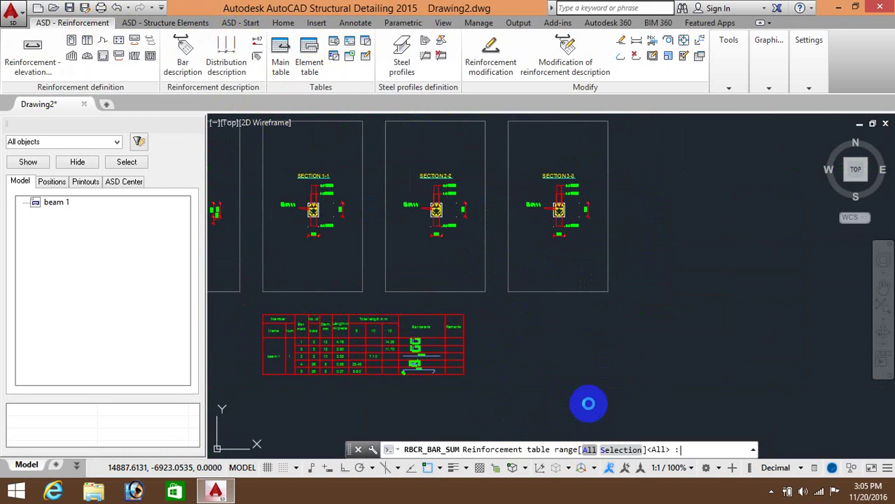
click(532, 315)
Adjust the view to show the beam elevation beside the tables.
scroll(612, 344, up, 4)
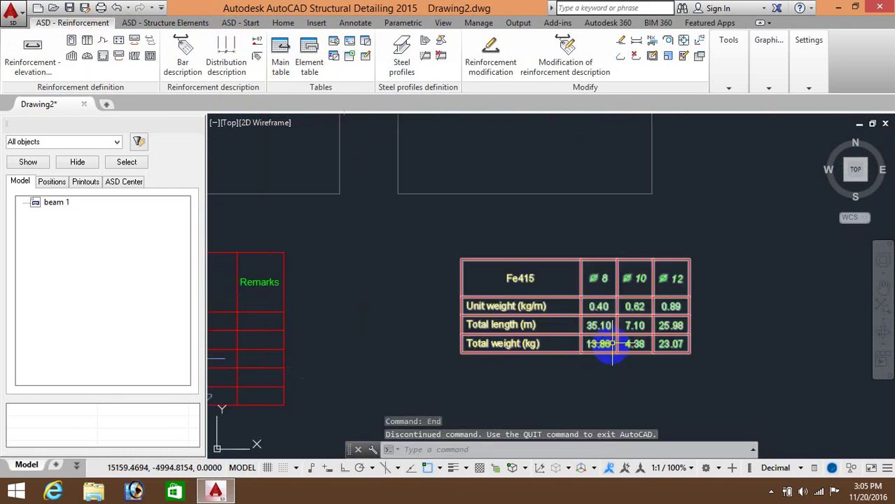
scroll(612, 343, up, 2)
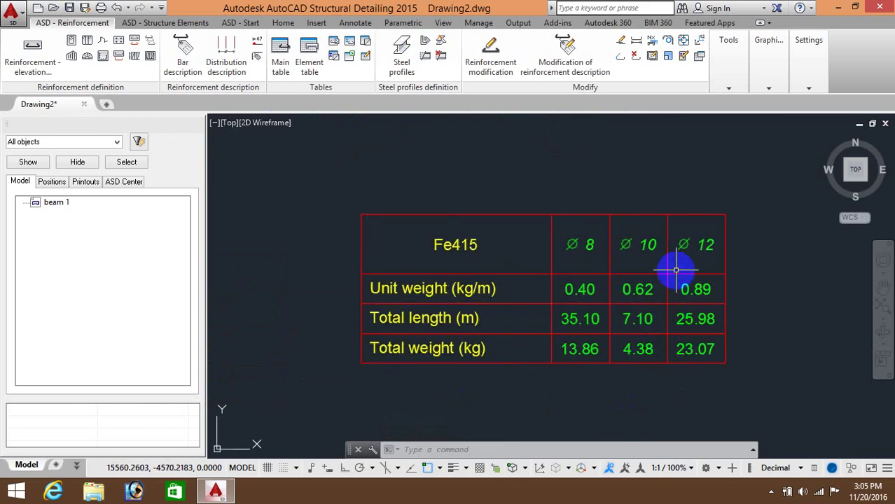
scroll(673, 351, down, 2)
scroll(629, 267, down, 4)
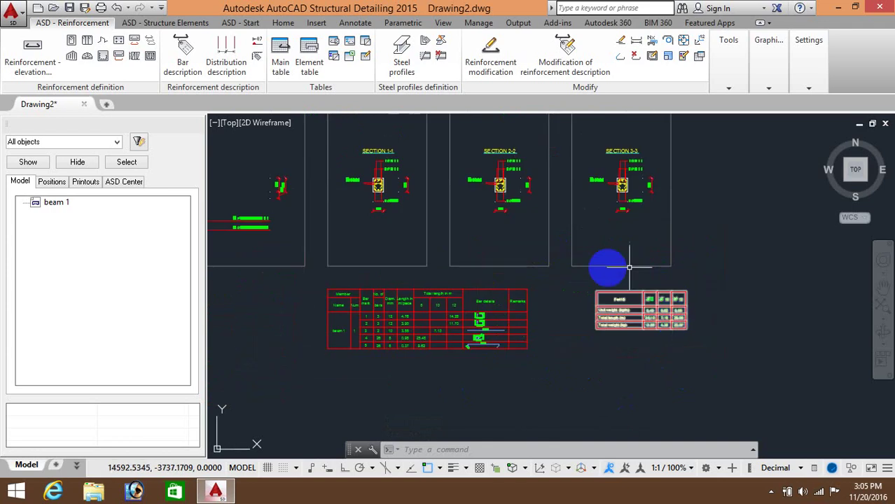
mouse_move(603, 262)
middle_down()
mouse_move(709, 371)
mouse_move(788, 379)
middle_up()
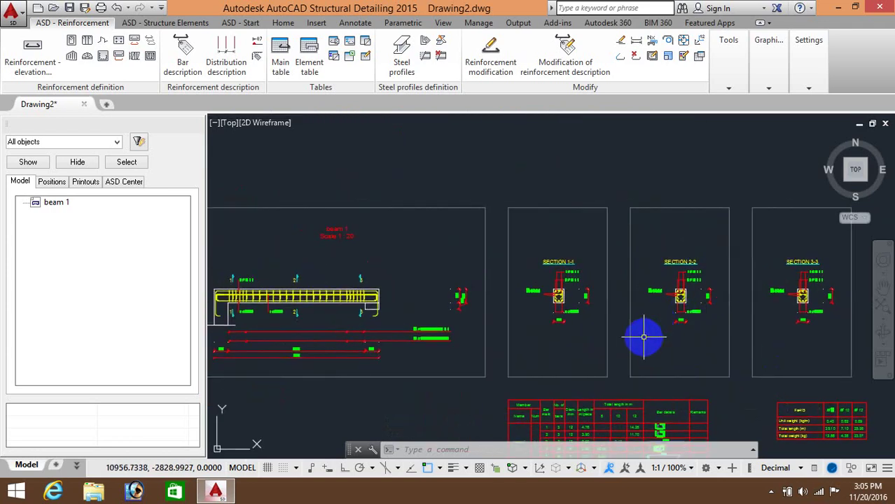